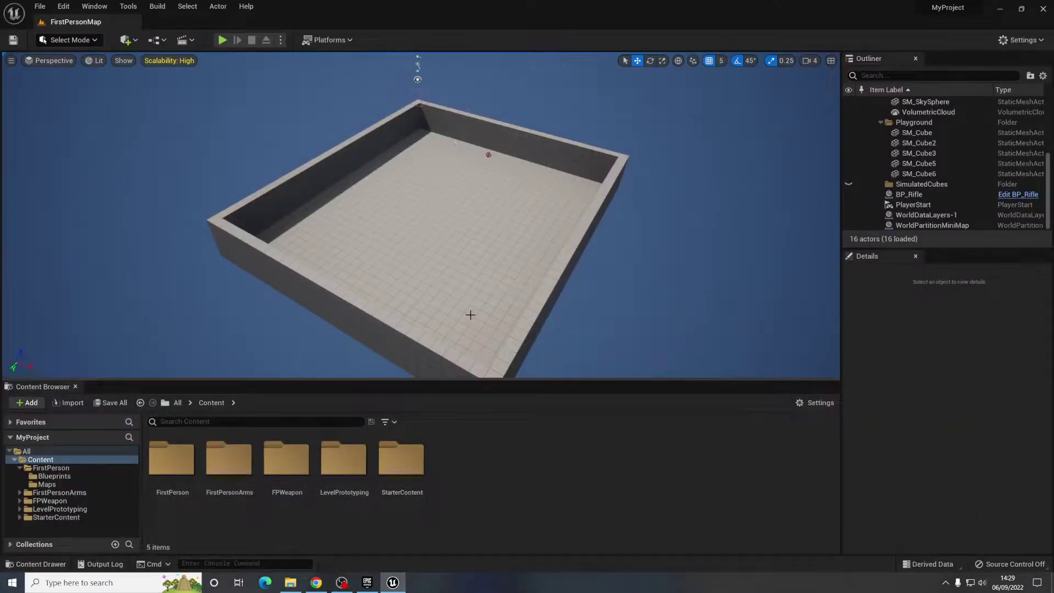
- Switch the editor from selection to Modeling mode
{"action": "mouse_move", "coordinate": [499, 294]}
{"action": "right_mouse_down"}
{"action": "mouse_move", "coordinate": [480, 266]}
{"action": "mouse_move", "coordinate": [482, 295]}
{"action": "right_mouse_up"}
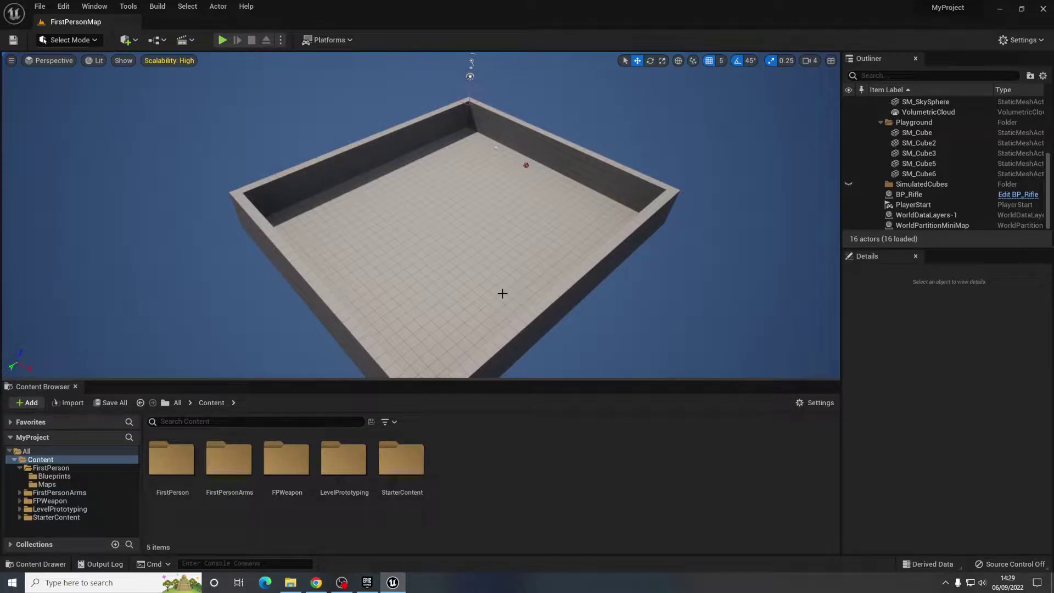
{"action": "left_click_drag", "start_coordinate": [502, 266], "coordinate": [503, 250]}
{"action": "right_click_drag", "start_coordinate": [417, 200], "coordinate": [402, 200]}
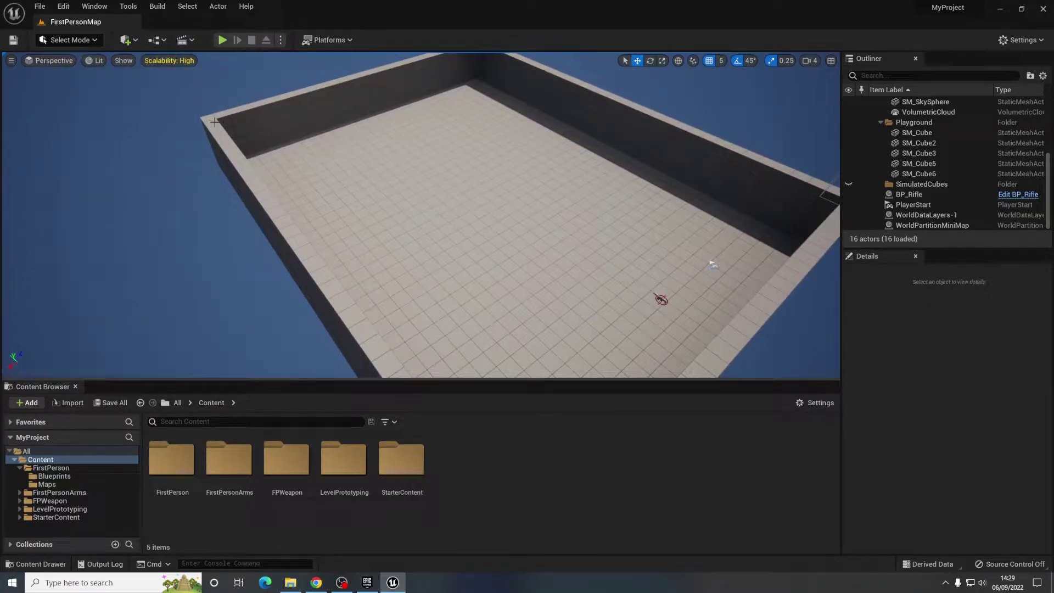
{"action": "left_click", "coordinate": [70, 40]}
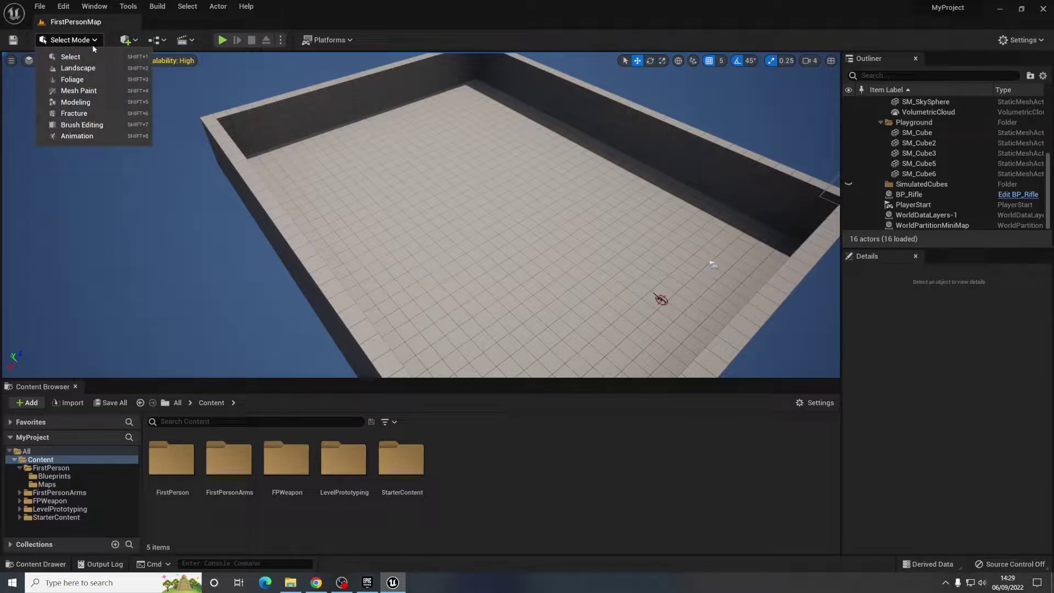
{"action": "left_click", "coordinate": [75, 102]}
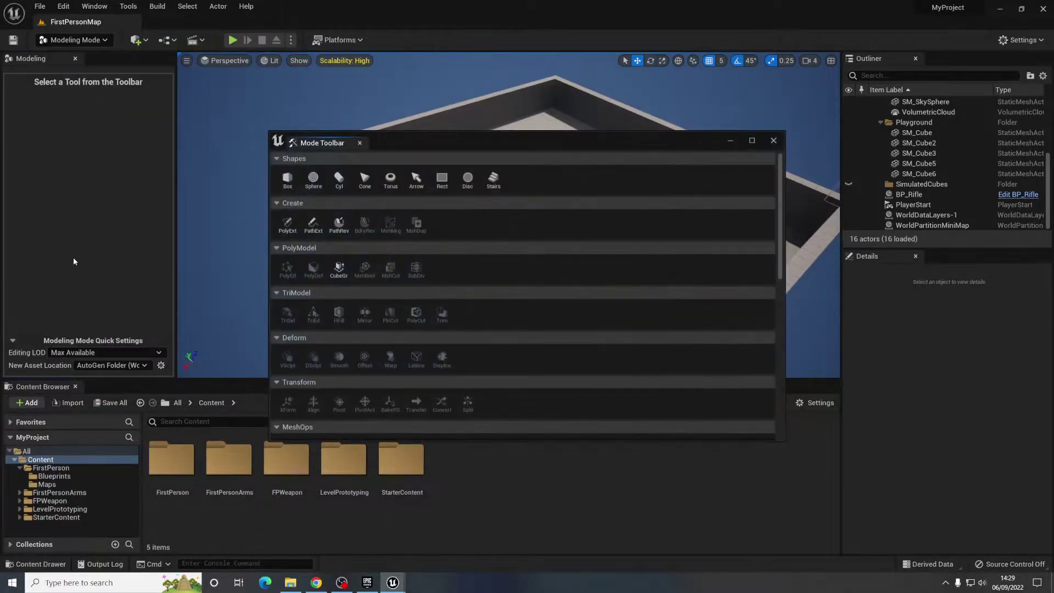
- Dock the floating Mode Toolbar above the Modeling panel and close the Content Browser
{"action": "left_click_drag", "start_coordinate": [330, 138], "coordinate": [112, 141]}
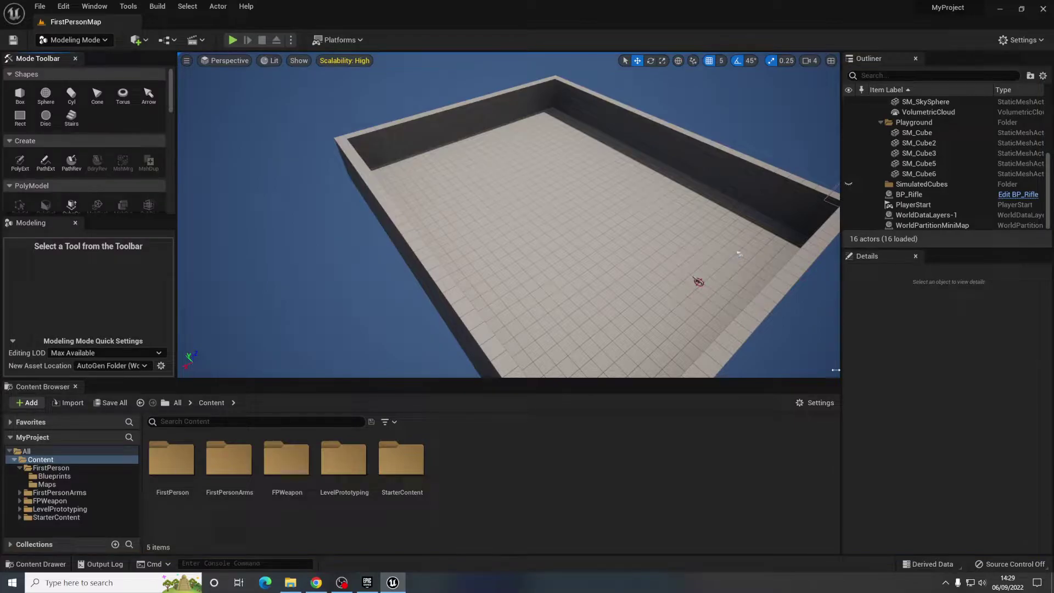
{"action": "left_click", "coordinate": [76, 387]}
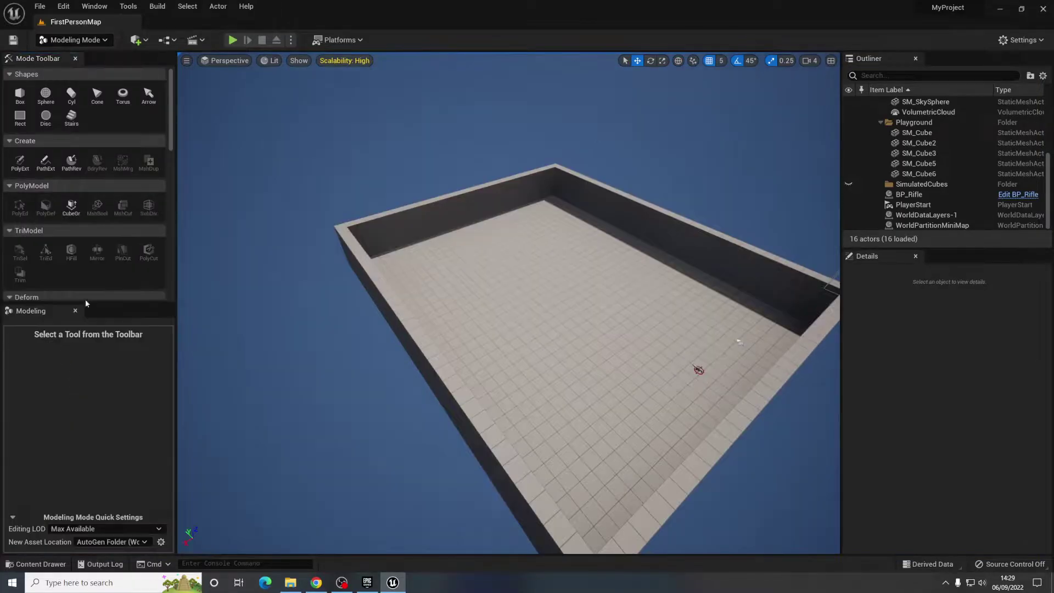
- With the Cube Grid tool, pull a rectangular area of cells beside the walled arena up one block to form a floor slab
{"action": "left_click", "coordinate": [69, 216]}
{"action": "right_click_drag", "start_coordinate": [340, 296], "coordinate": [340, 297]}
{"action": "right_click_drag", "start_coordinate": [466, 280], "coordinate": [466, 280]}
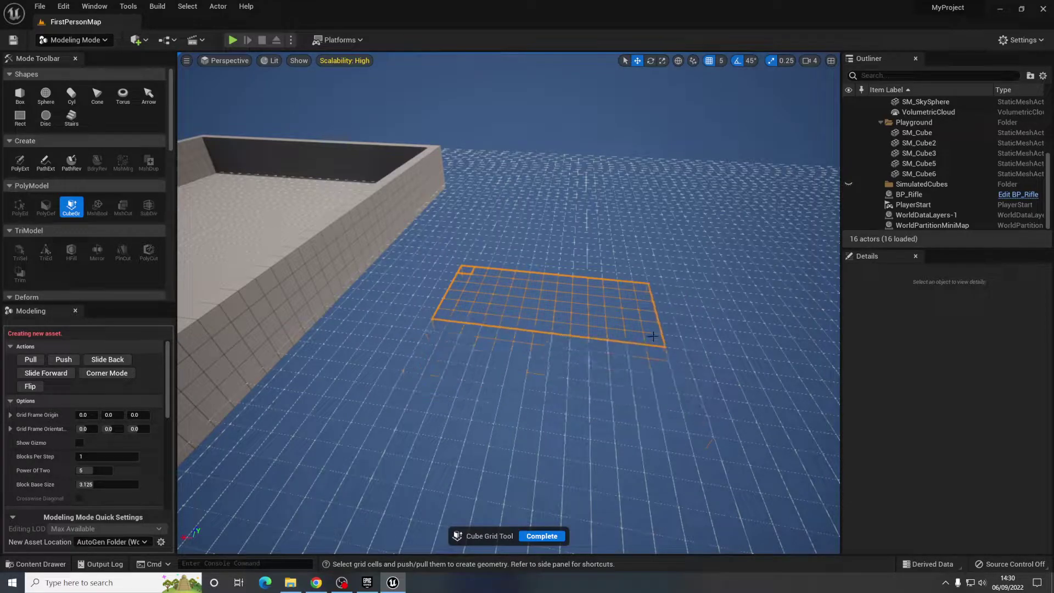
{"action": "right_click_drag", "start_coordinate": [562, 365], "coordinate": [562, 365]}
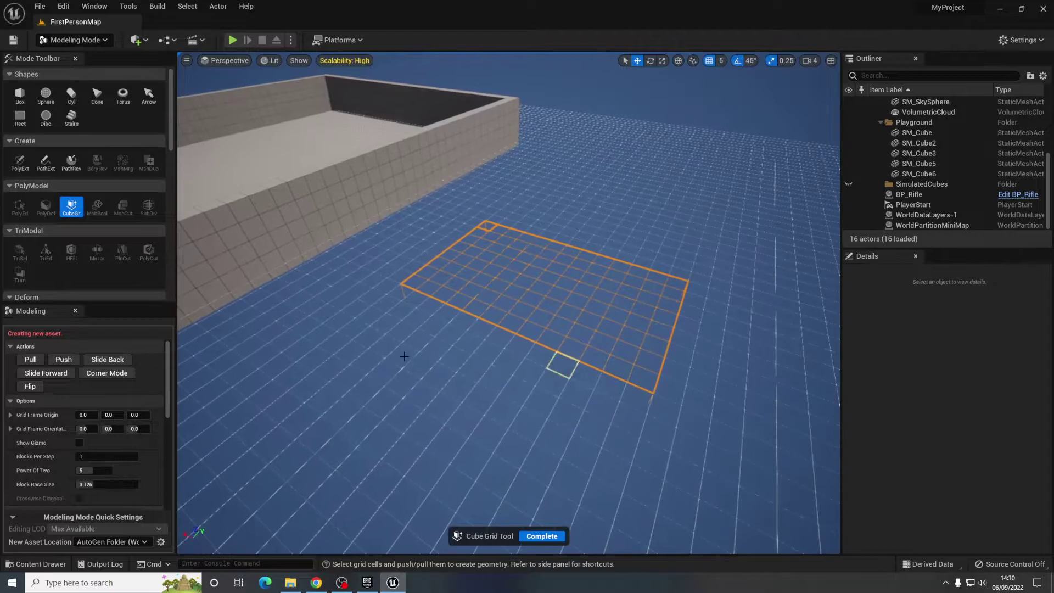
{"action": "left_click", "coordinate": [31, 359]}
{"action": "scroll", "coordinate": [438, 373], "scroll_direction": "up", "scroll_amount": 2}
{"action": "right_click_drag", "start_coordinate": [436, 359], "coordinate": [437, 360]}
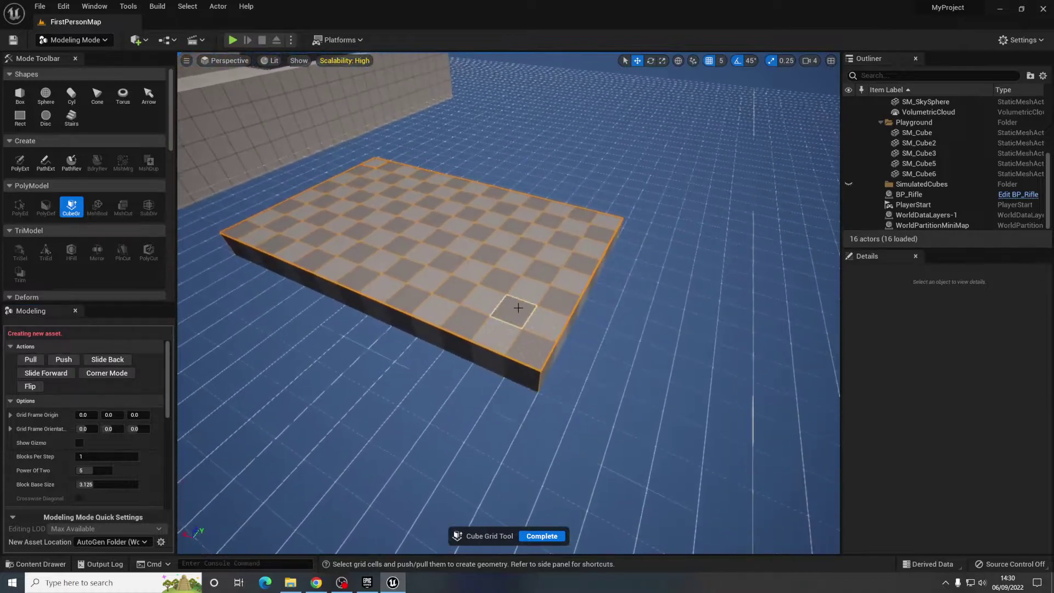
- Try raising the slab's whole top surface with Pull and lowering it again with Push
{"action": "right_click_drag", "start_coordinate": [519, 310], "coordinate": [519, 310]}
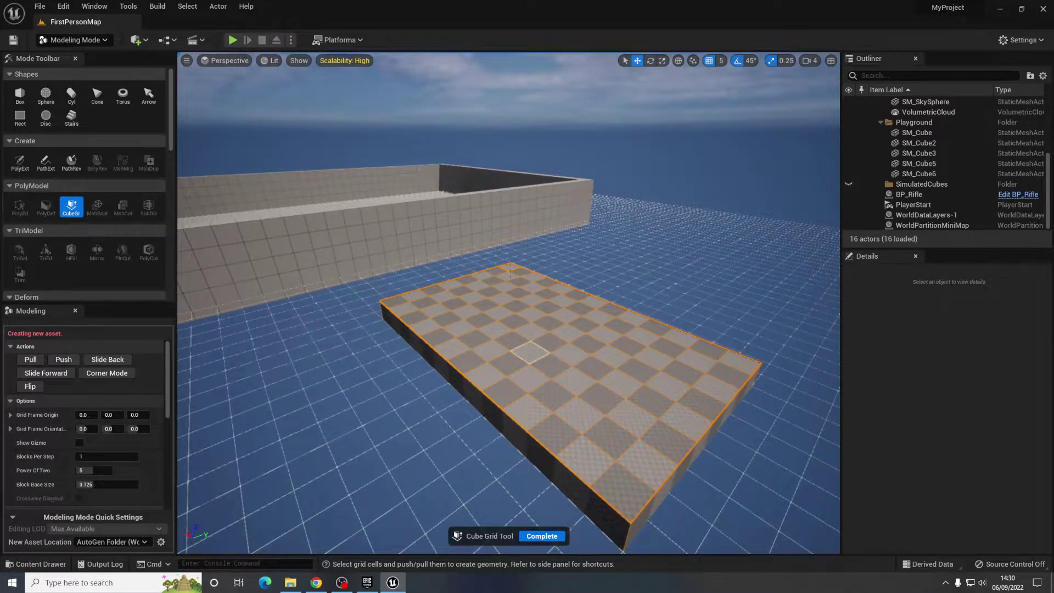
{"action": "right_click_drag", "start_coordinate": [612, 376], "coordinate": [612, 439]}
{"action": "left_click", "coordinate": [40, 361]}
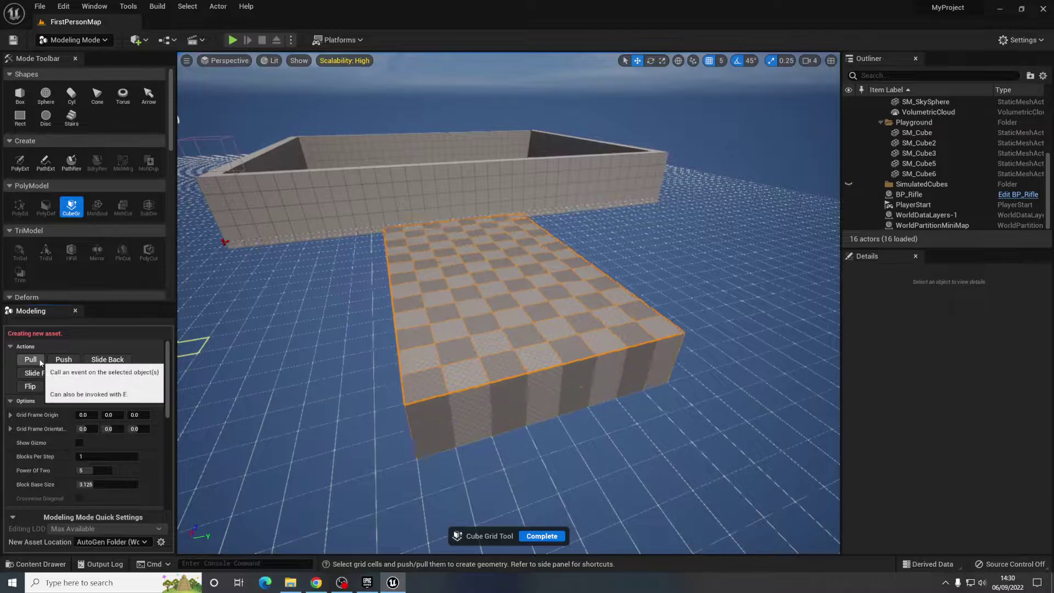
{"action": "left_click", "coordinate": [40, 361]}
{"action": "left_click", "coordinate": [65, 361]}
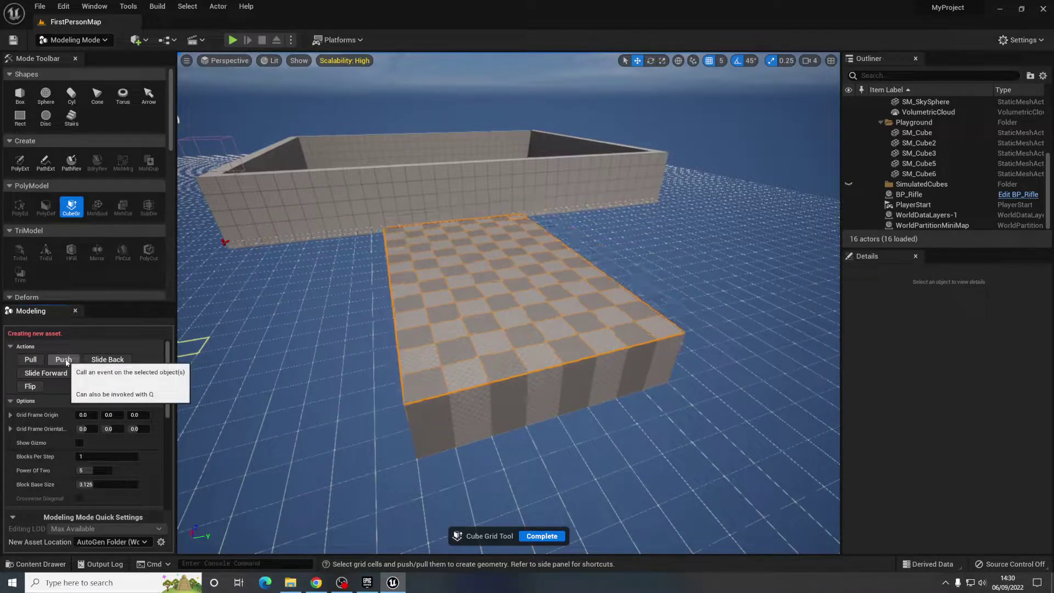
{"action": "left_click", "coordinate": [67, 361]}
{"action": "left_click", "coordinate": [33, 361]}
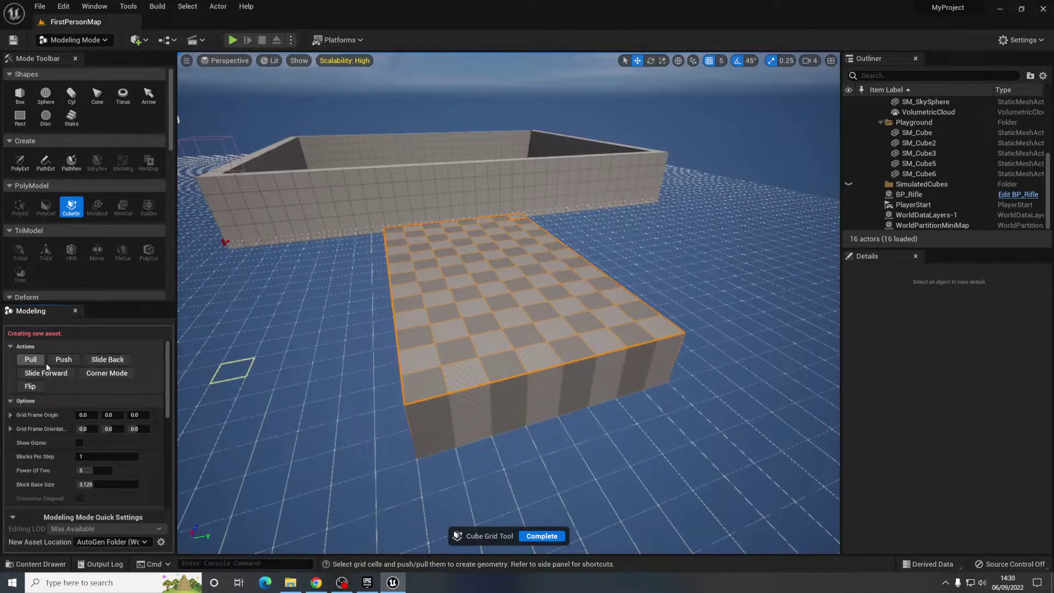
{"action": "left_click", "coordinate": [64, 361]}
- Pull a 2×2 group of cells near the slab's far corner up into a tall square pillar
{"action": "right_click_drag", "start_coordinate": [492, 372], "coordinate": [577, 369]}
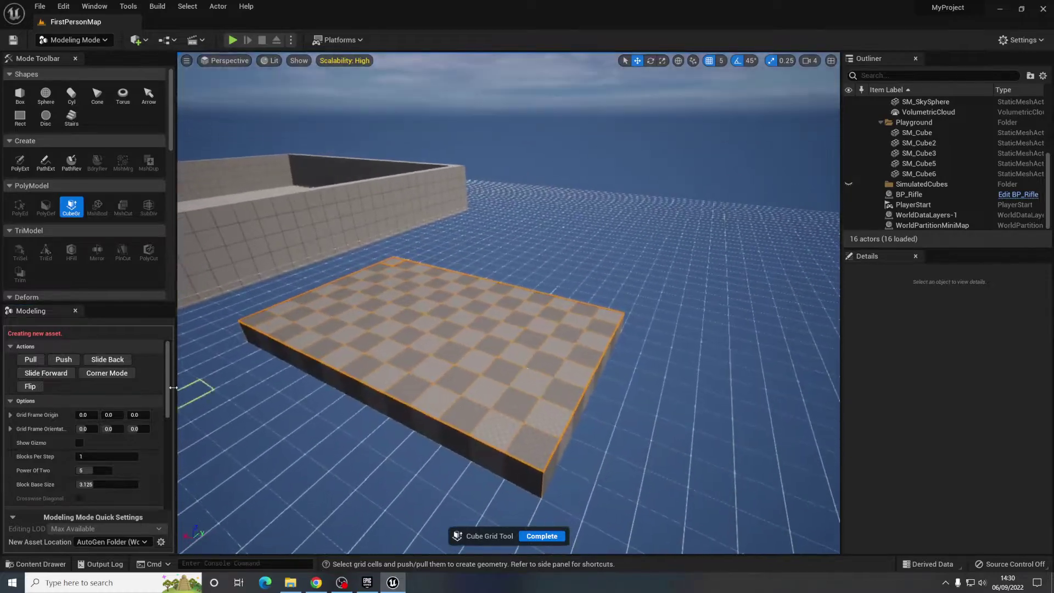
{"action": "right_click_drag", "start_coordinate": [389, 366], "coordinate": [382, 346]}
{"action": "key", "text": "w"}
{"action": "key", "text": "a"}
{"action": "left_click_drag", "start_coordinate": [435, 316], "coordinate": [439, 328]}
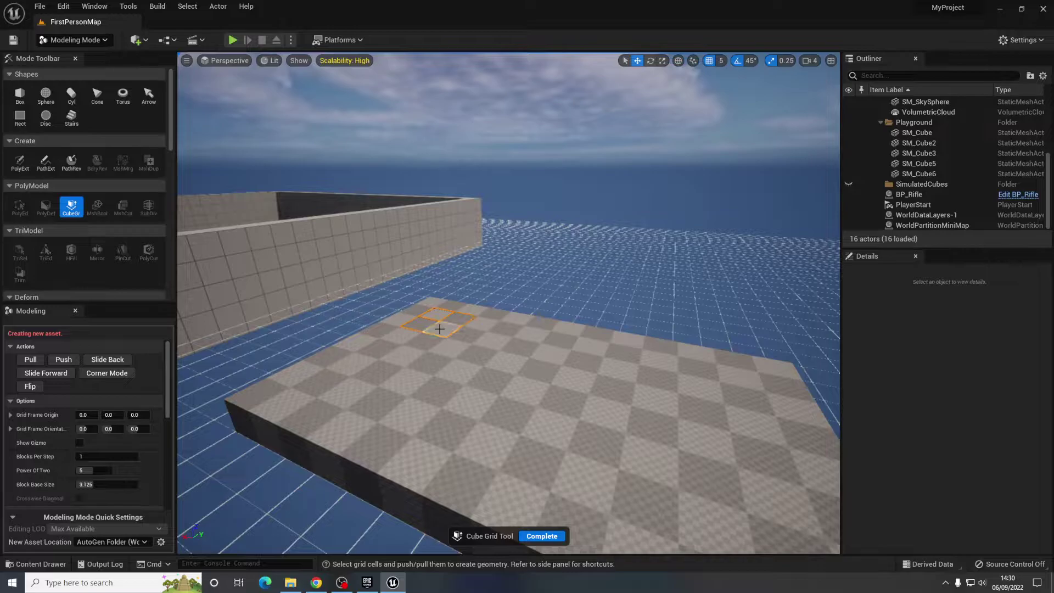
{"action": "left_click", "coordinate": [38, 360]}
{"action": "left_click", "coordinate": [38, 360]}
{"action": "left_click", "coordinate": [38, 359]}
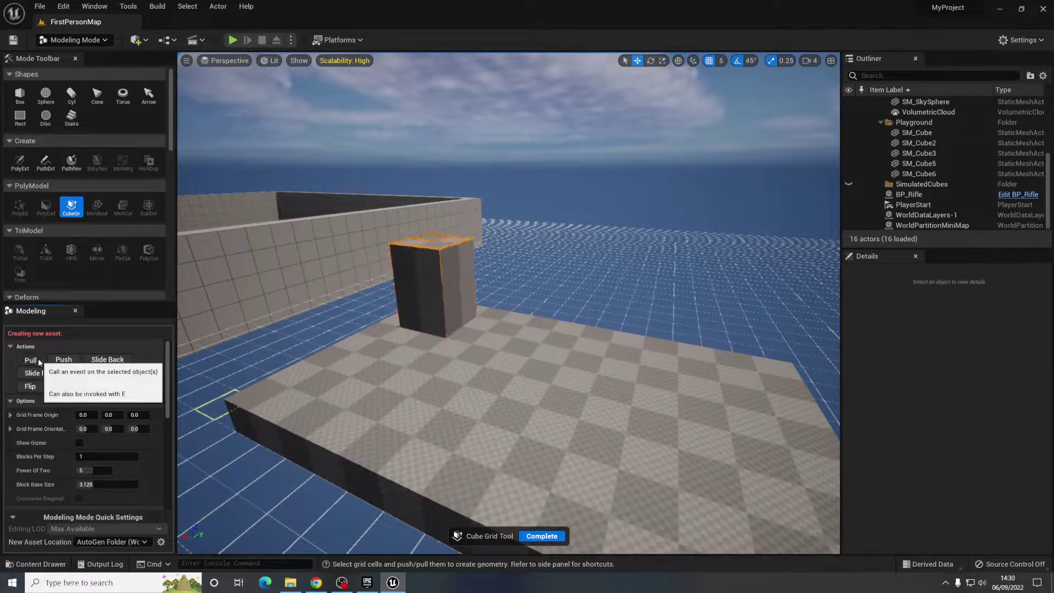
{"action": "left_click", "coordinate": [38, 360]}
{"action": "left_click", "coordinate": [38, 360]}
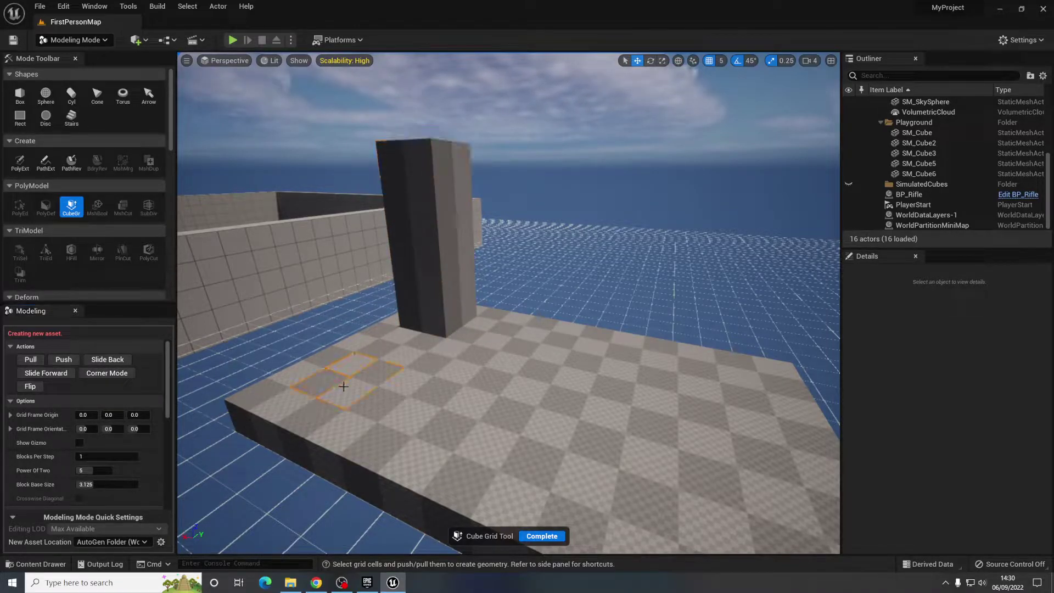
- Raise three more 2×2-cell pillars near the slab's other corners, matching the first pillar's height
{"action": "left_click", "coordinate": [37, 359]}
{"action": "left_click", "coordinate": [38, 360]}
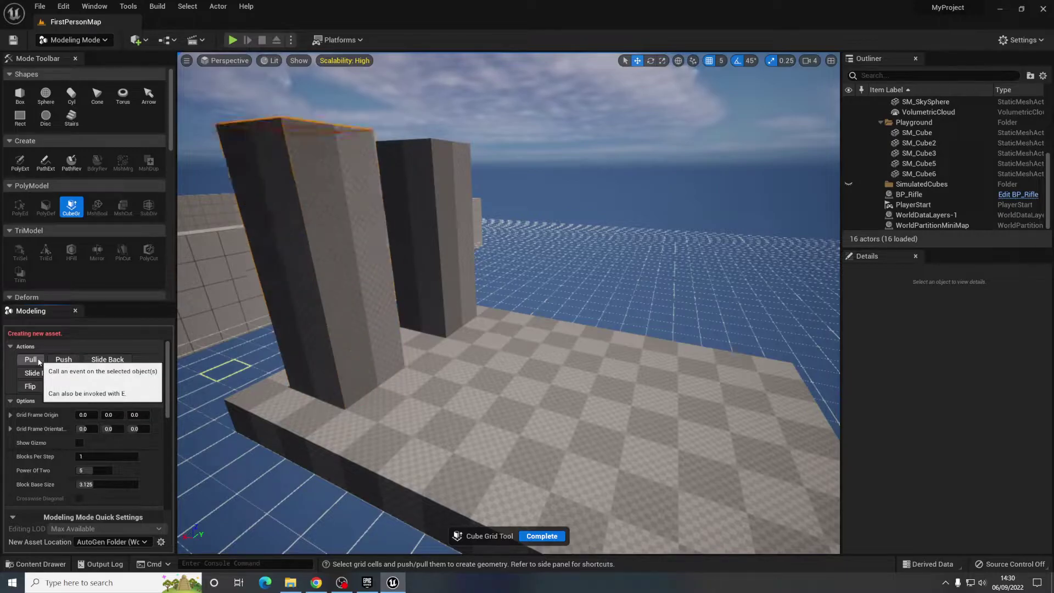
{"action": "mouse_move", "coordinate": [510, 351]}
{"action": "right_mouse_down"}
{"action": "mouse_move", "coordinate": [541, 354]}
{"action": "mouse_move", "coordinate": [555, 384]}
{"action": "mouse_move", "coordinate": [511, 351]}
{"action": "right_mouse_up"}
{"action": "key", "text": "s"}
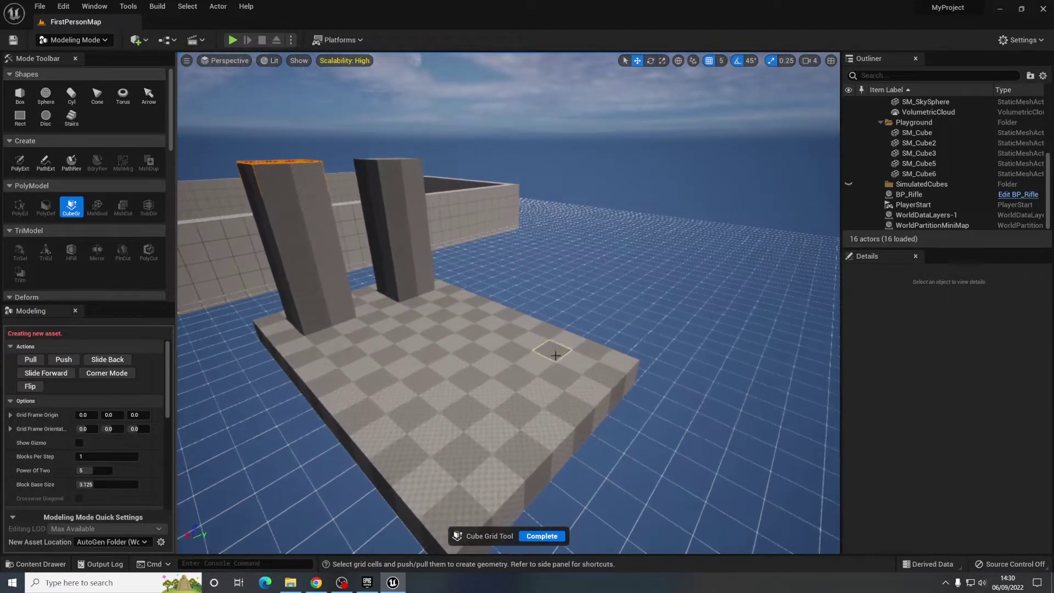
{"action": "left_click", "coordinate": [36, 362]}
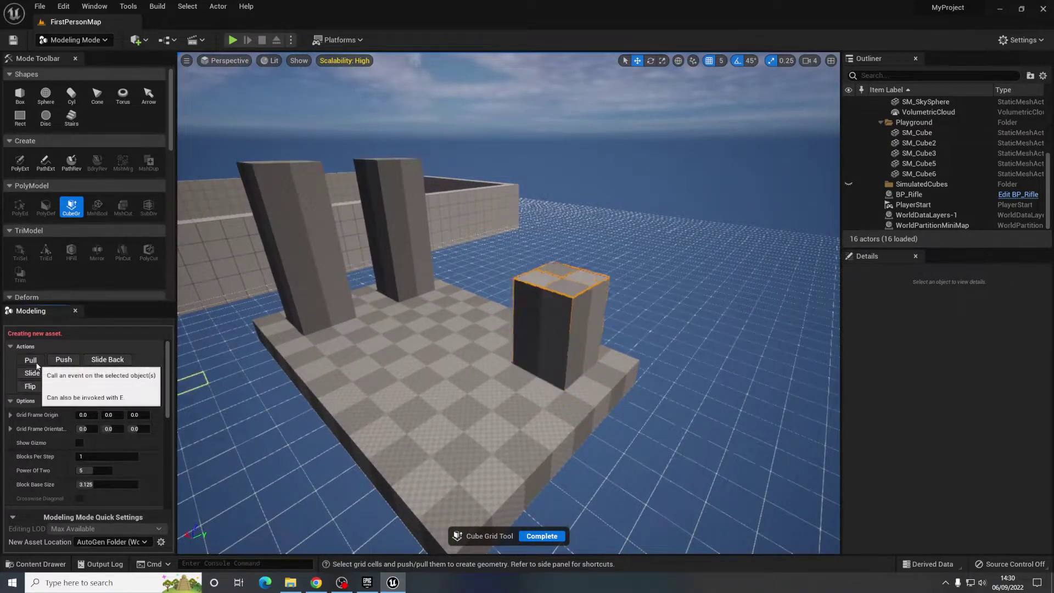
{"action": "left_click", "coordinate": [35, 362]}
{"action": "left_click", "coordinate": [35, 361]}
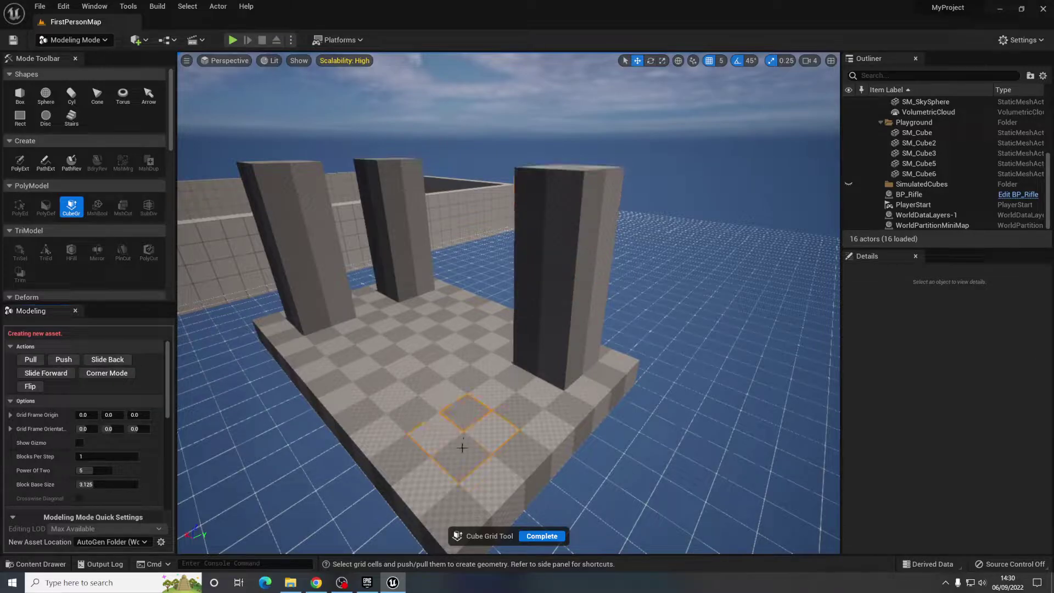
{"action": "left_click", "coordinate": [35, 363]}
{"action": "left_click", "coordinate": [35, 363]}
{"action": "left_click", "coordinate": [35, 363]}
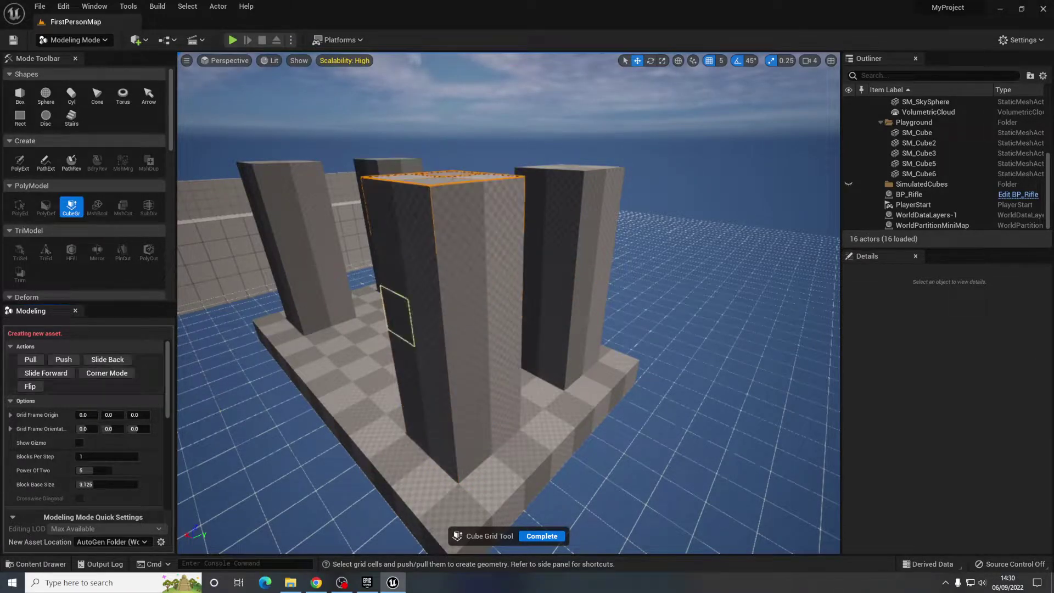
- Pull a two-cell-wide, one-cell-high patch on a back pillar's inner face across to the opposite pillar as a beam
{"action": "right_click_drag", "start_coordinate": [401, 377], "coordinate": [400, 377]}
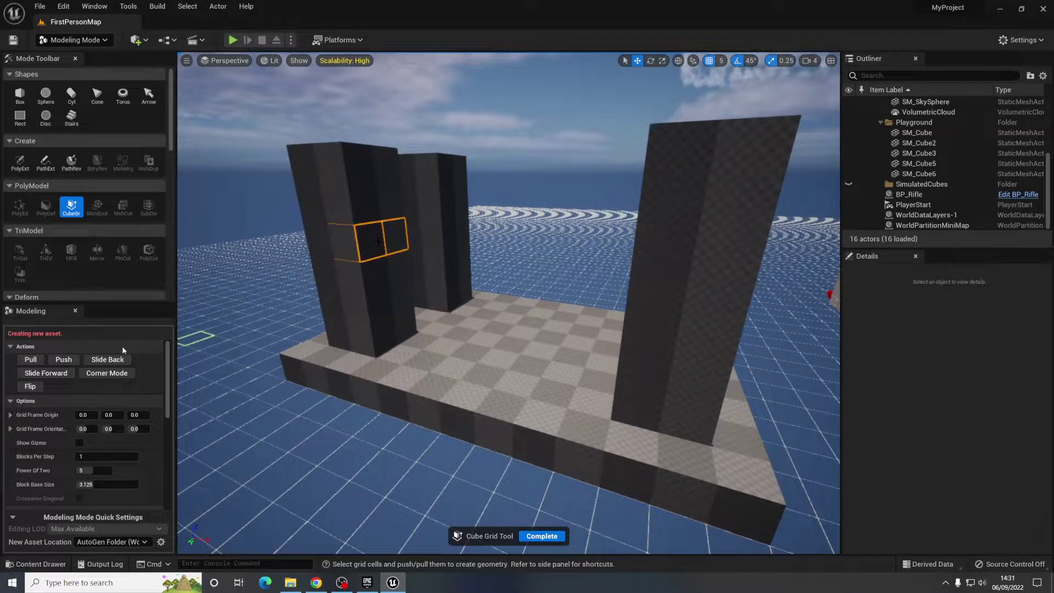
{"action": "left_click", "coordinate": [30, 360]}
{"action": "left_click", "coordinate": [30, 360]}
{"action": "left_click", "coordinate": [30, 359]}
{"action": "left_click", "coordinate": [30, 360]}
{"action": "left_click", "coordinate": [30, 360]}
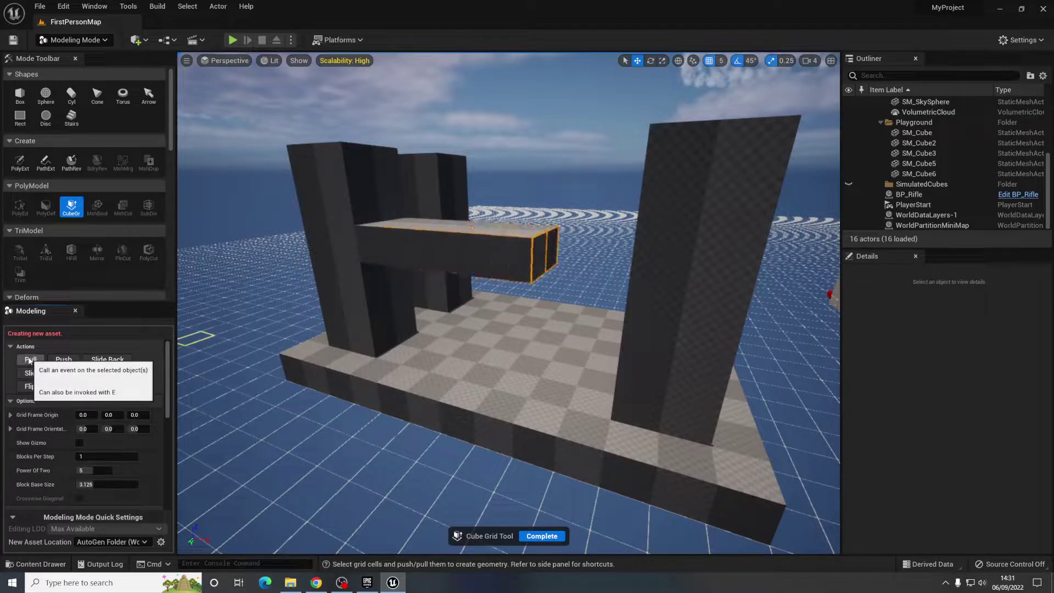
{"action": "left_click", "coordinate": [29, 361]}
{"action": "left_click", "coordinate": [29, 361]}
- Pull the floor cells under the middle of the beam up to its underside as a central support column
{"action": "right_click_drag", "start_coordinate": [360, 369], "coordinate": [360, 369]}
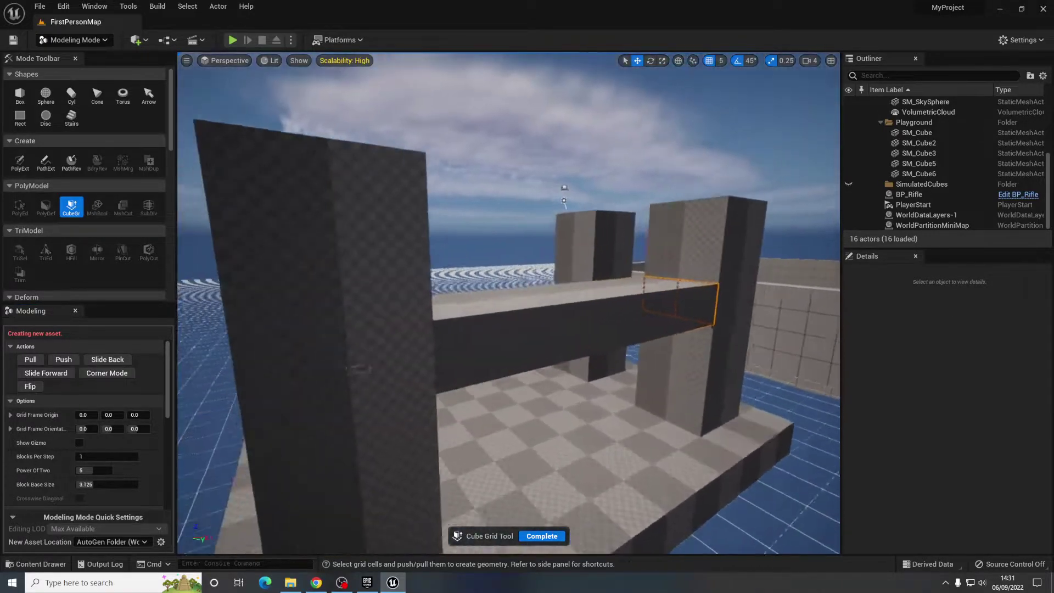
{"action": "right_click_drag", "start_coordinate": [539, 282], "coordinate": [539, 282]}
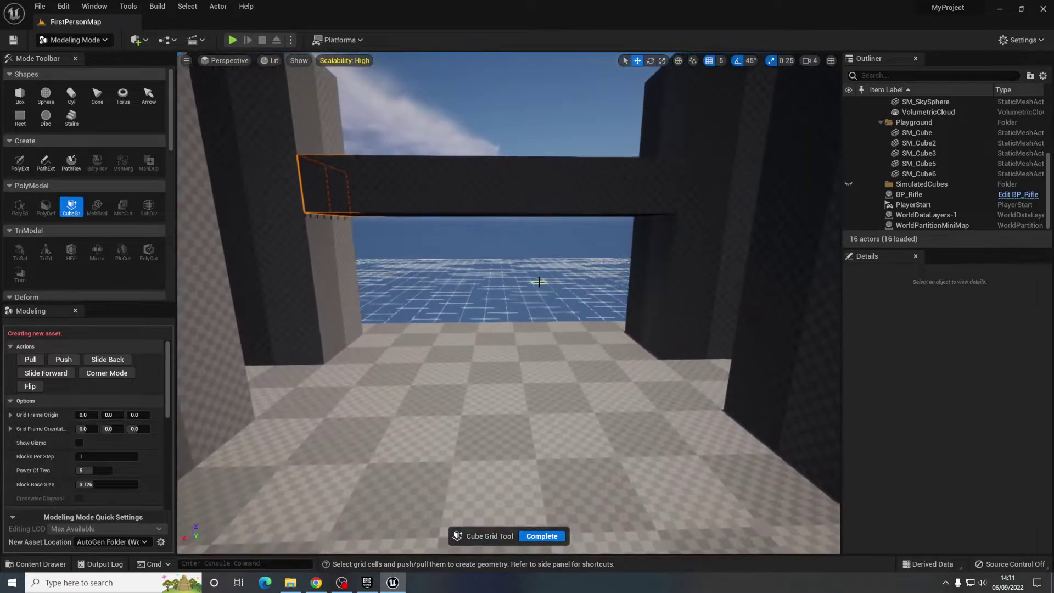
{"action": "left_click", "coordinate": [31, 360]}
{"action": "left_click", "coordinate": [31, 360]}
{"action": "left_click", "coordinate": [31, 360]}
{"action": "right_click_drag", "start_coordinate": [351, 341], "coordinate": [351, 341]}
{"action": "right_click_drag", "start_coordinate": [434, 450], "coordinate": [433, 451]}
{"action": "right_click_drag", "start_coordinate": [377, 335], "coordinate": [378, 335]}
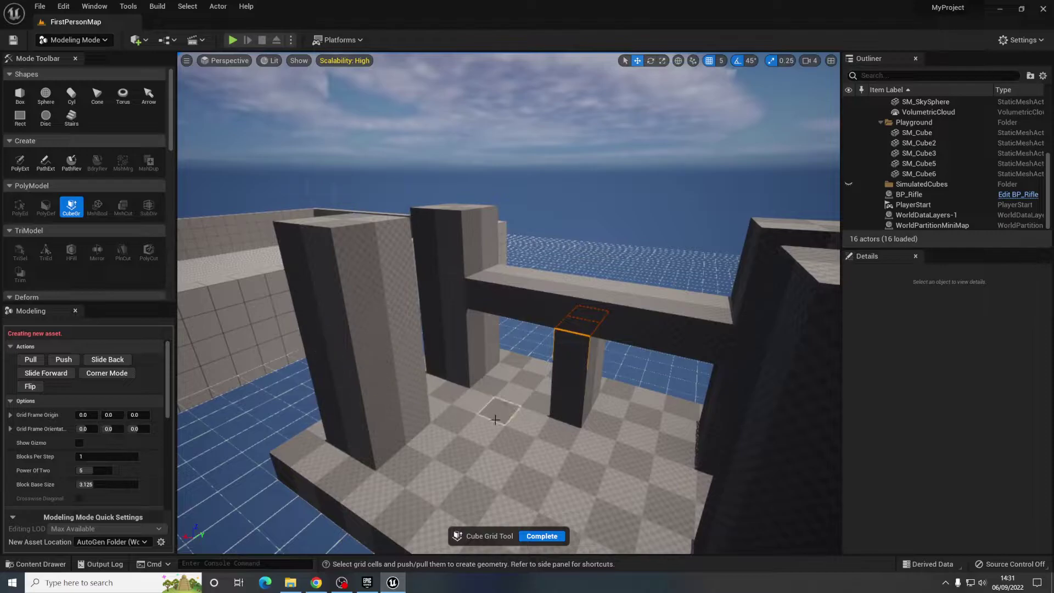
- Pull the beam's top surface up level with the pillar tops to form a solid upper wall
{"action": "right_click_drag", "start_coordinate": [494, 424], "coordinate": [493, 423]}
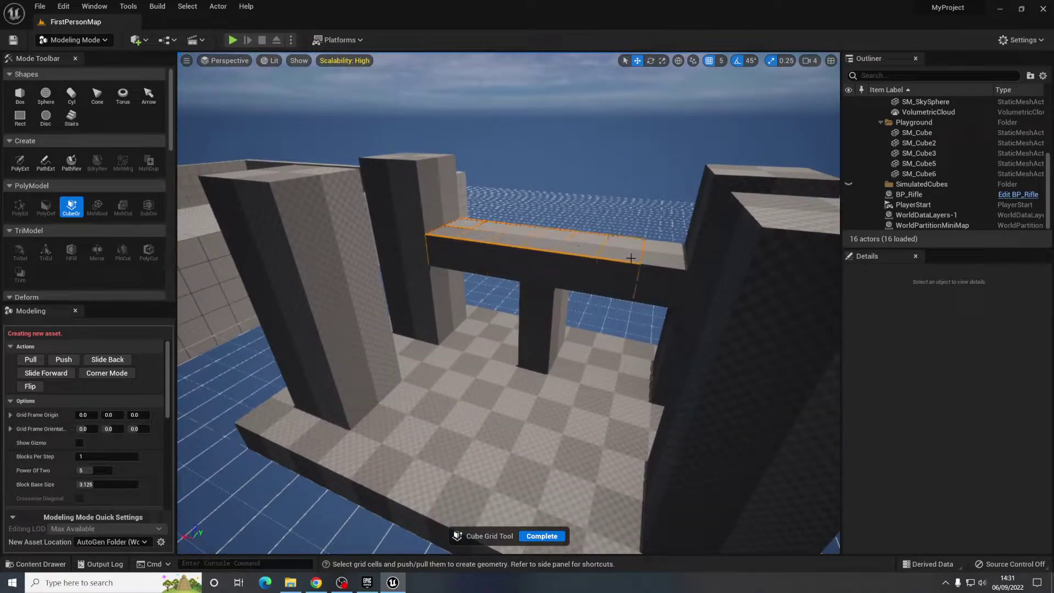
{"action": "left_click", "coordinate": [31, 359]}
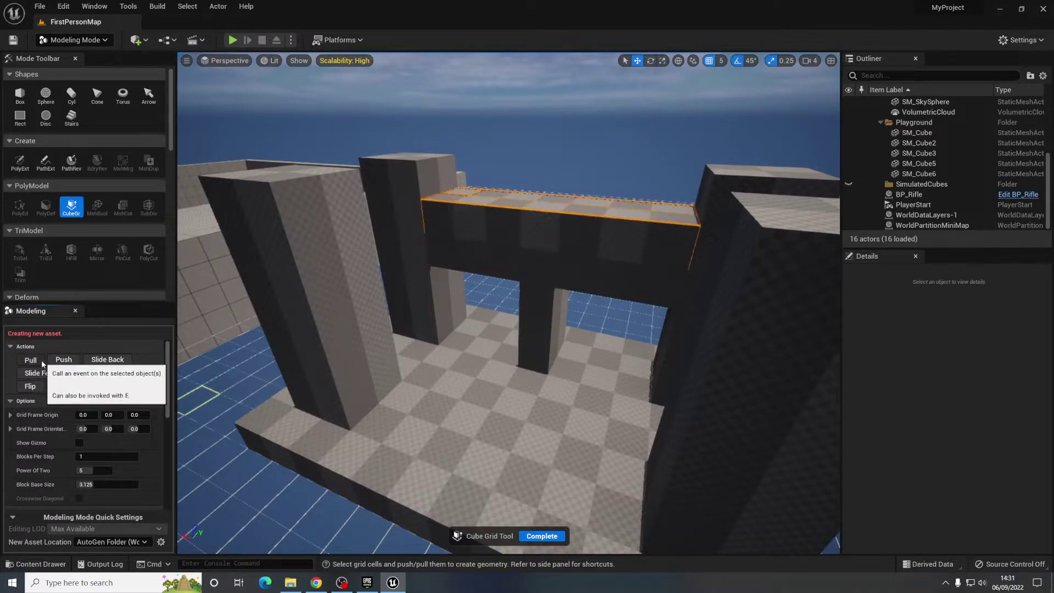
{"action": "left_click", "coordinate": [31, 360]}
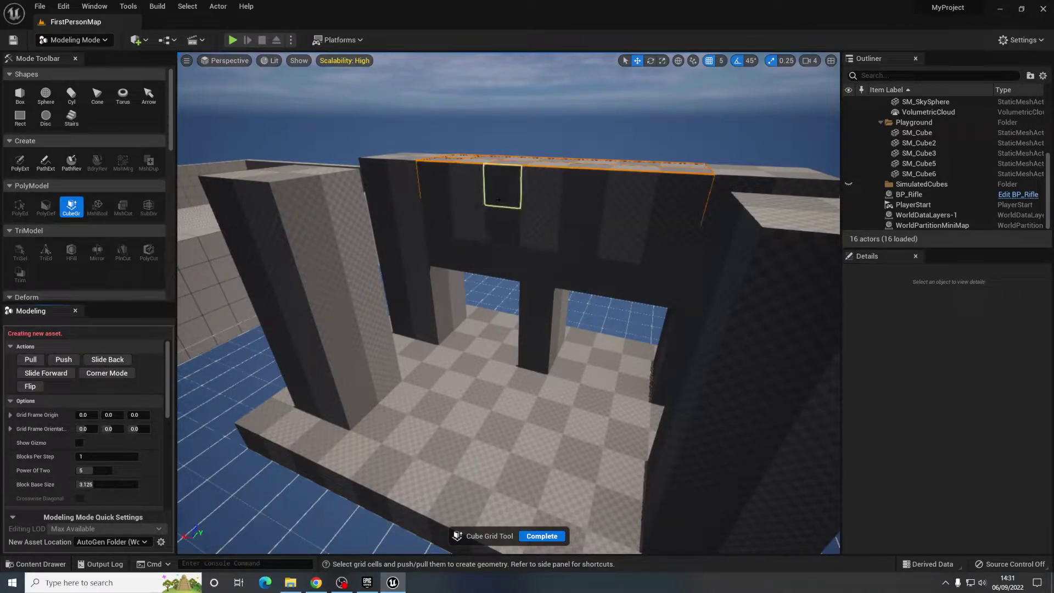
- Push a patch of cells three wide and two high through the upper middle of the wall to cut an opening
{"action": "left_click_drag", "start_coordinate": [500, 196], "coordinate": [502, 228]}
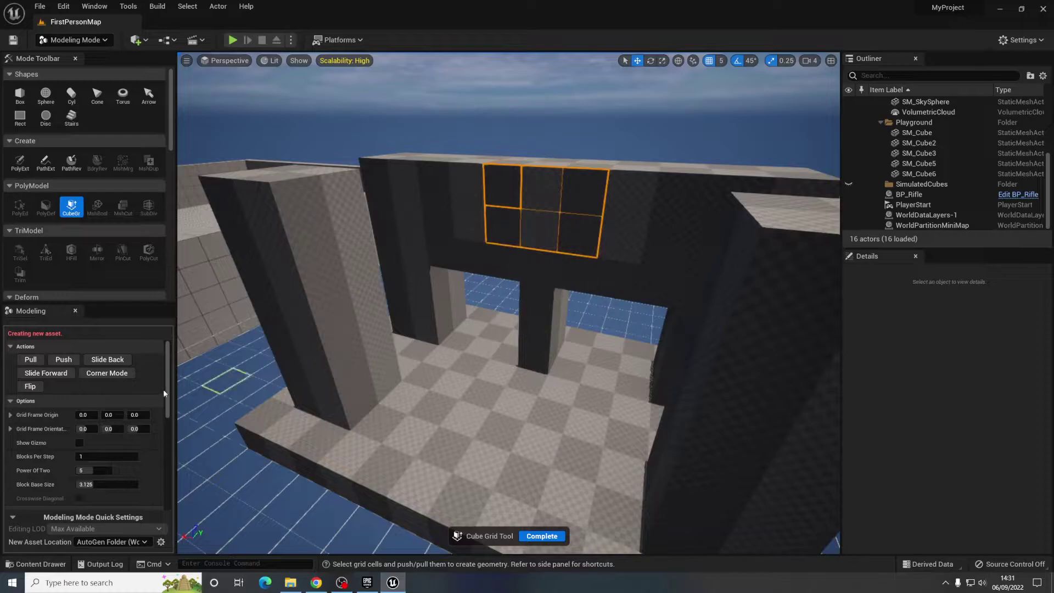
{"action": "left_click", "coordinate": [68, 359]}
{"action": "left_click", "coordinate": [68, 359]}
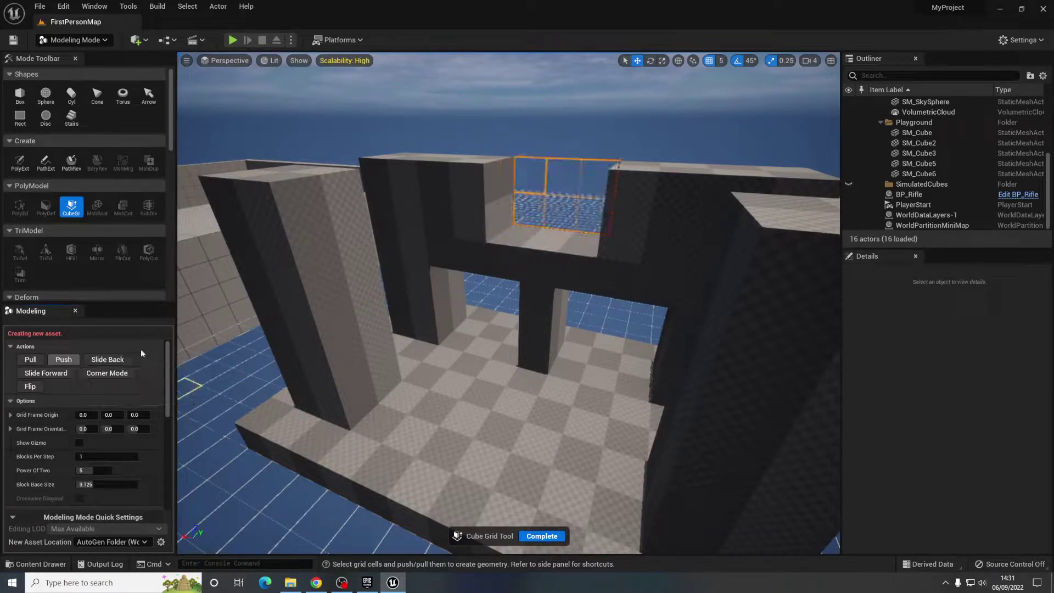
- Pull a patch of floor cells beside the front pillar nearest the arena up into a low block
{"action": "right_click_drag", "start_coordinate": [538, 268], "coordinate": [769, 261]}
{"action": "mouse_move", "coordinate": [572, 285]}
{"action": "right_mouse_down"}
{"action": "mouse_move", "coordinate": [653, 285]}
{"action": "mouse_move", "coordinate": [709, 308]}
{"action": "mouse_move", "coordinate": [572, 285]}
{"action": "right_mouse_up"}
{"action": "right_click_drag", "start_coordinate": [637, 362], "coordinate": [620, 360]}
{"action": "right_click_drag", "start_coordinate": [473, 379], "coordinate": [434, 378]}
{"action": "right_click_drag", "start_coordinate": [577, 387], "coordinate": [478, 370]}
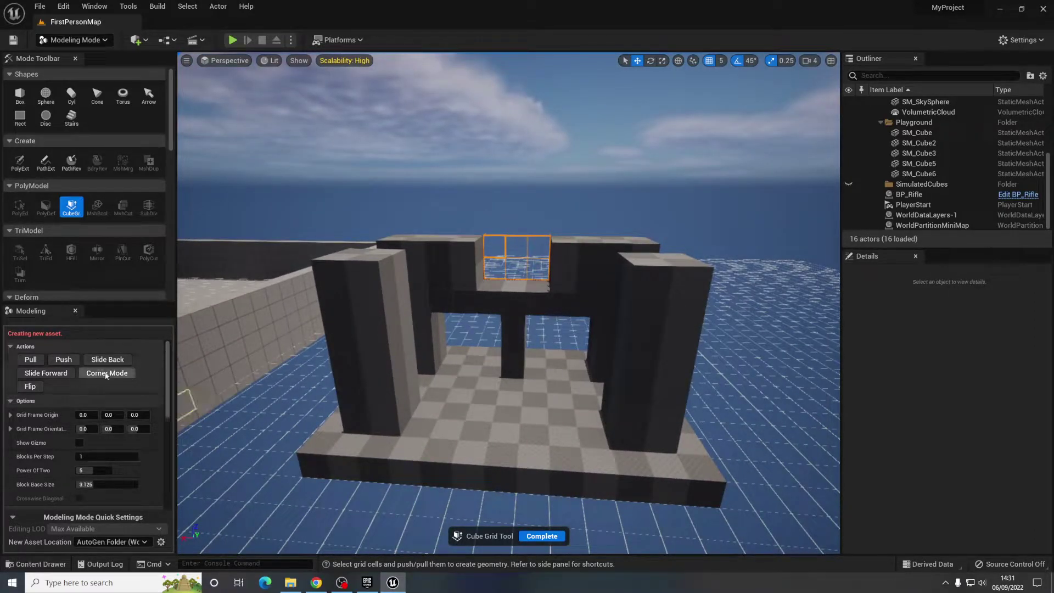
{"action": "right_click_drag", "start_coordinate": [496, 382], "coordinate": [423, 382]}
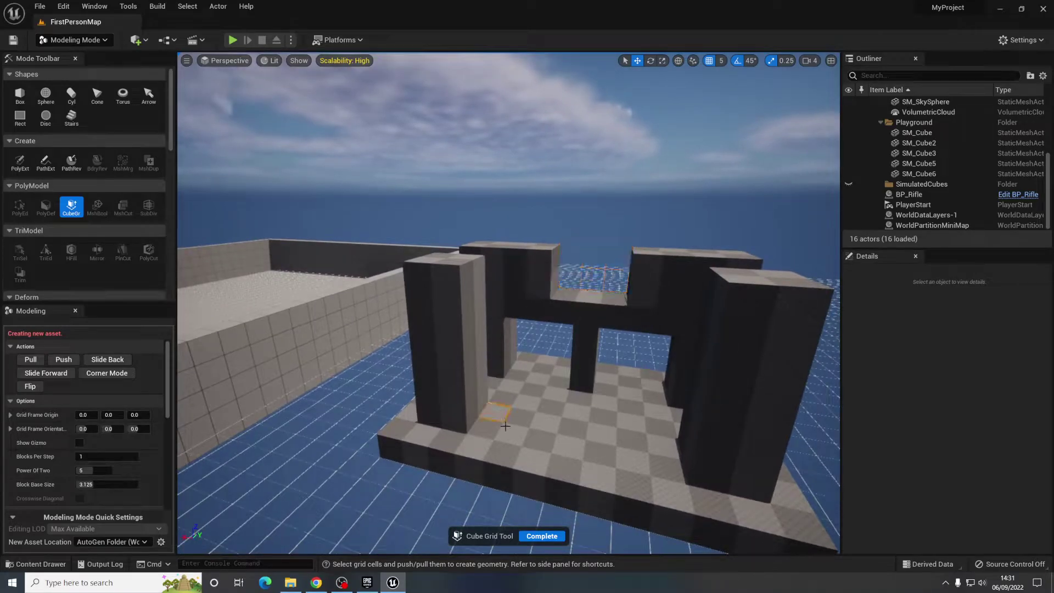
{"action": "left_click", "coordinate": [32, 360]}
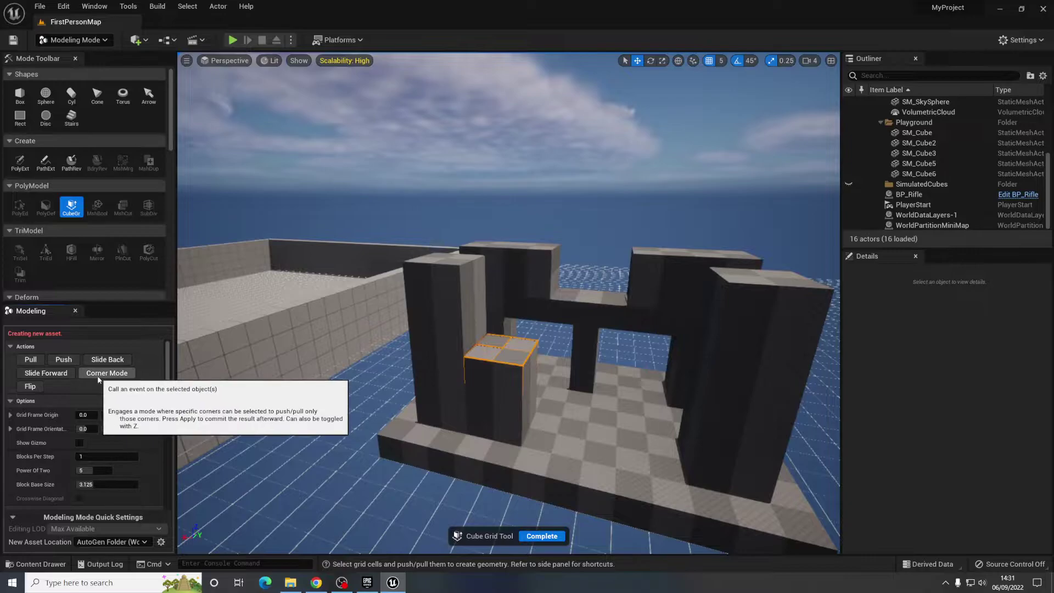
- In Corner Mode, push the low block's two outer top corners down one step to form a slope, and complete the Cube Grid mesh
{"action": "left_click", "coordinate": [101, 372]}
{"action": "mouse_move", "coordinate": [438, 376]}
{"action": "right_mouse_down"}
{"action": "mouse_move", "coordinate": [412, 387]}
{"action": "mouse_move", "coordinate": [438, 376]}
{"action": "right_mouse_up"}
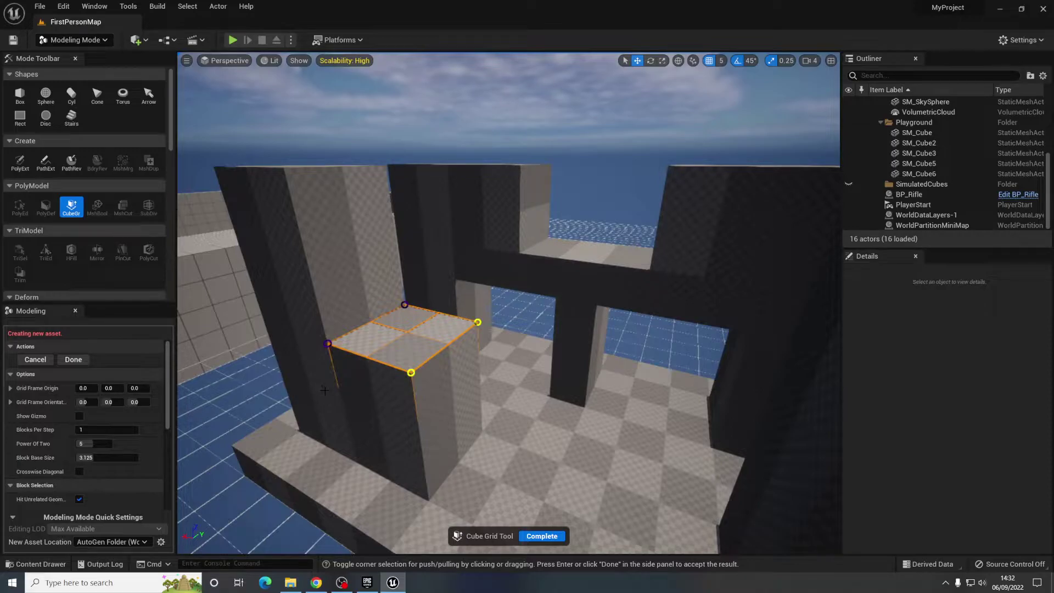
{"action": "key", "text": "q"}
{"action": "key", "text": "e"}
{"action": "key", "text": "q"}
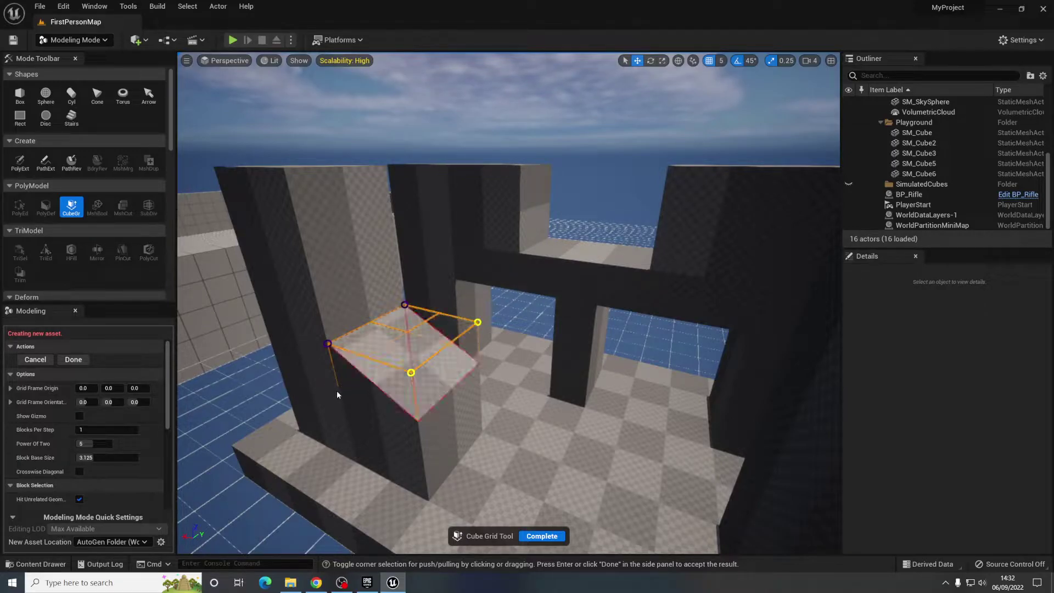
{"action": "key", "text": "e"}
{"action": "key", "text": "e"}
{"action": "key", "text": "q"}
{"action": "key", "text": "q"}
{"action": "key", "text": "q"}
{"action": "key", "text": "e"}
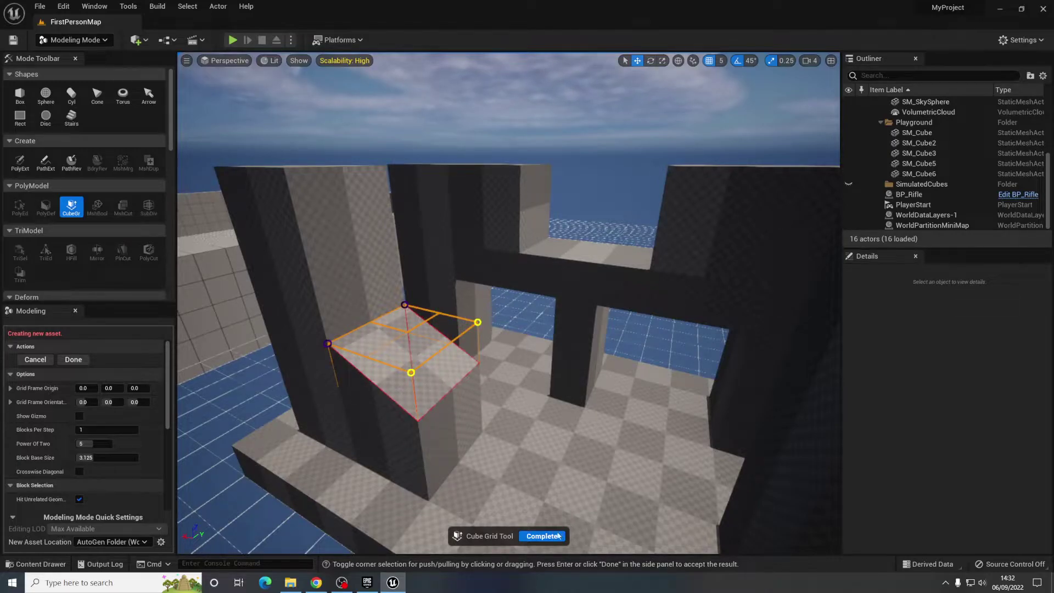
{"action": "left_click", "coordinate": [538, 541]}
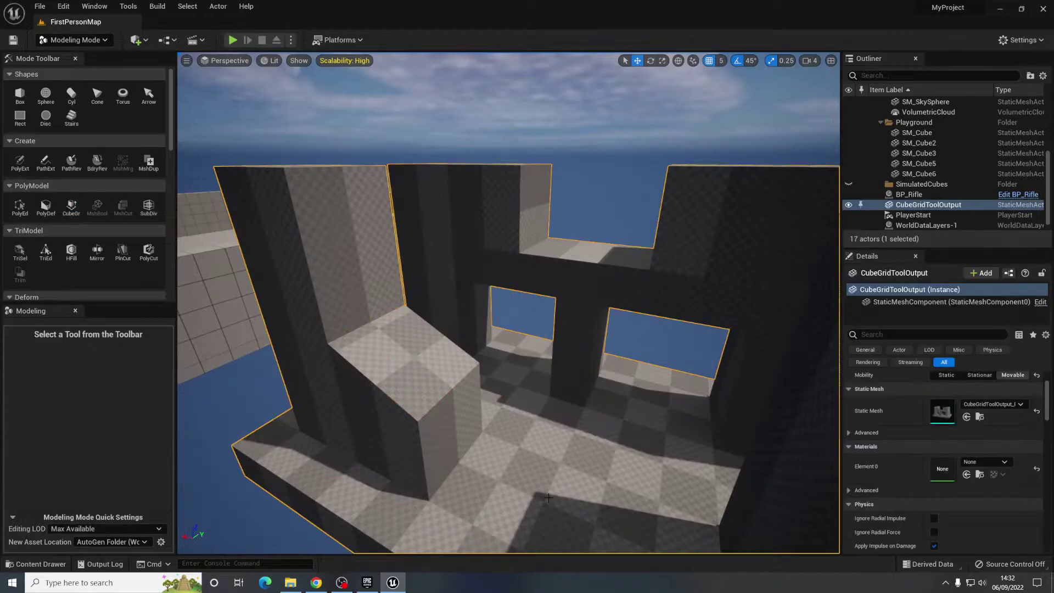
- Move the finished structure from outside the arena onto the arena floor, clear of the surrounding walls
{"action": "key", "text": "f"}
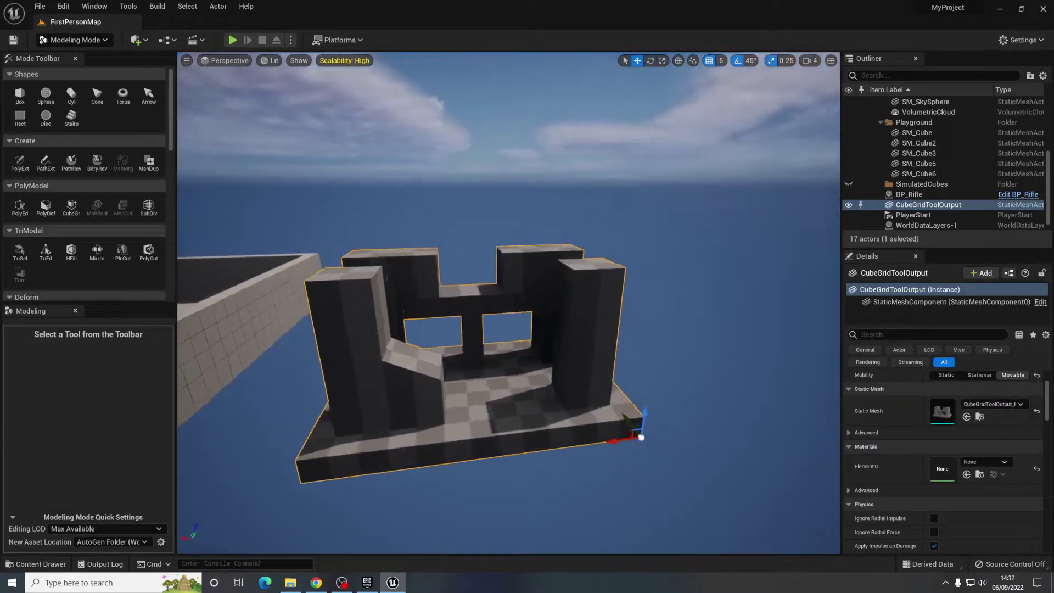
{"action": "right_click_drag", "start_coordinate": [509, 303], "coordinate": [450, 303]}
{"action": "right_click_drag", "start_coordinate": [360, 425], "coordinate": [324, 456]}
{"action": "key", "text": "s"}
{"action": "right_click_drag", "start_coordinate": [536, 298], "coordinate": [540, 293]}
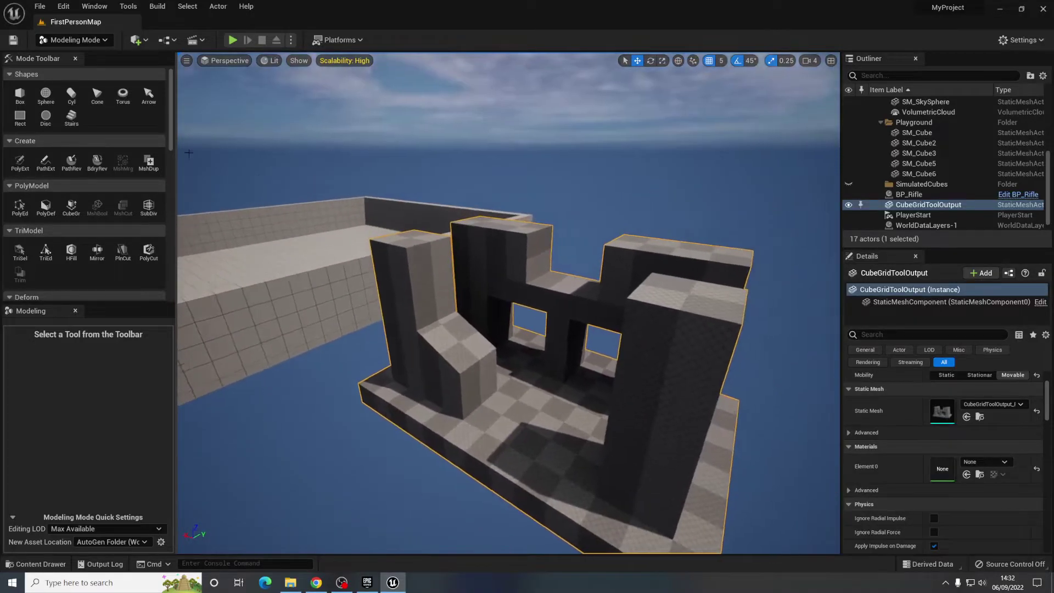
{"action": "right_click_drag", "start_coordinate": [586, 431], "coordinate": [543, 471]}
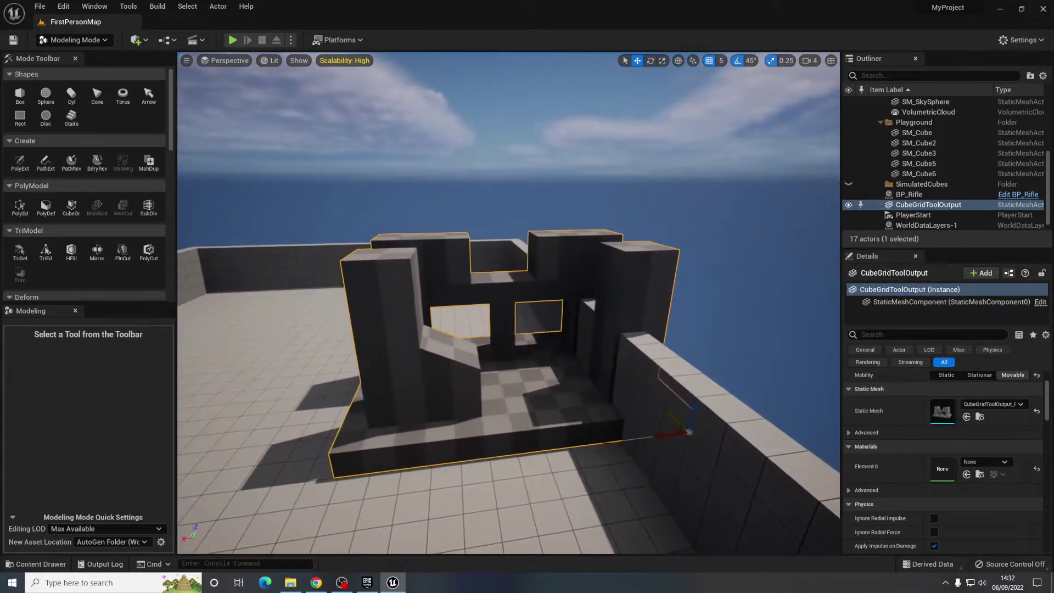
{"action": "left_click_drag", "start_coordinate": [671, 437], "coordinate": [386, 444]}
{"action": "right_click_drag", "start_coordinate": [386, 443], "coordinate": [308, 464]}
{"action": "right_click_drag", "start_coordinate": [637, 451], "coordinate": [634, 371]}
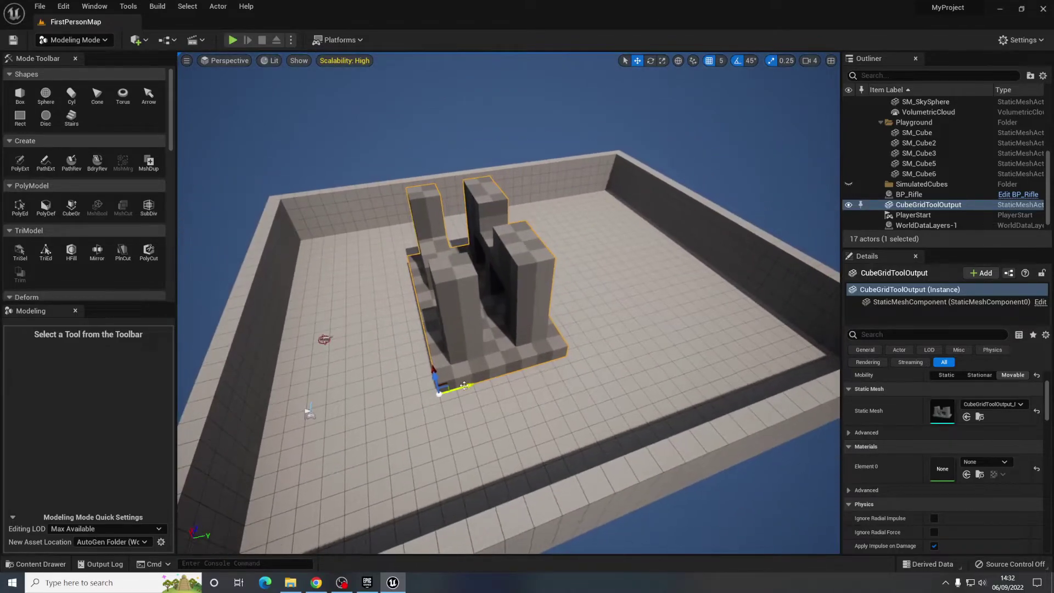
{"action": "right_click_drag", "start_coordinate": [549, 346], "coordinate": [736, 302]}
{"action": "right_click_drag", "start_coordinate": [549, 425], "coordinate": [601, 379]}
{"action": "right_click_drag", "start_coordinate": [554, 335], "coordinate": [549, 329]}
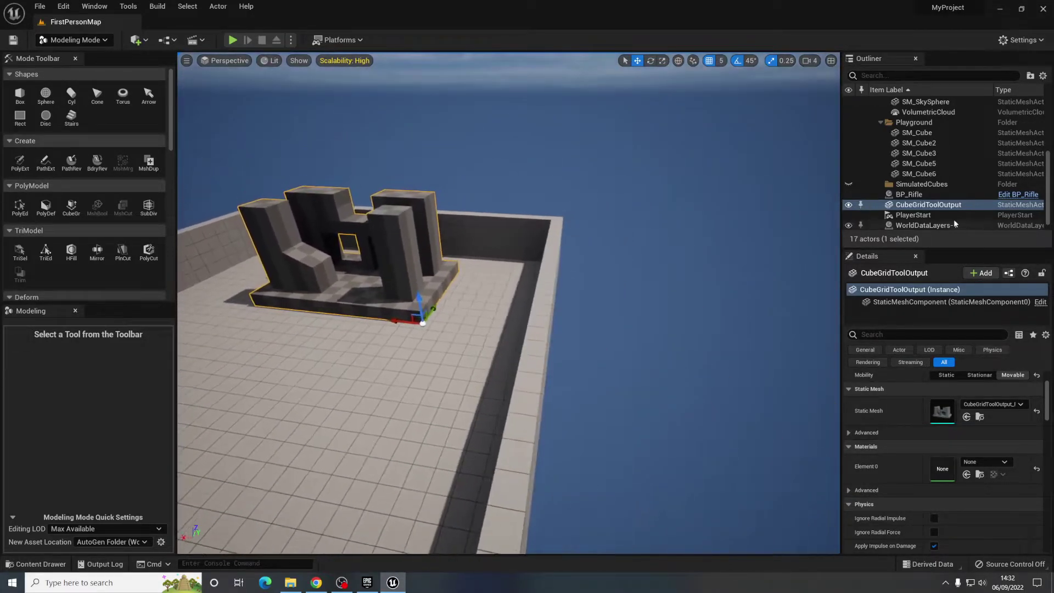
- Reopen the structure in the Cube Grid tool, pull a patch of arena floor cells in front of it into a separate low block, and complete
{"action": "left_click", "coordinate": [920, 207]}
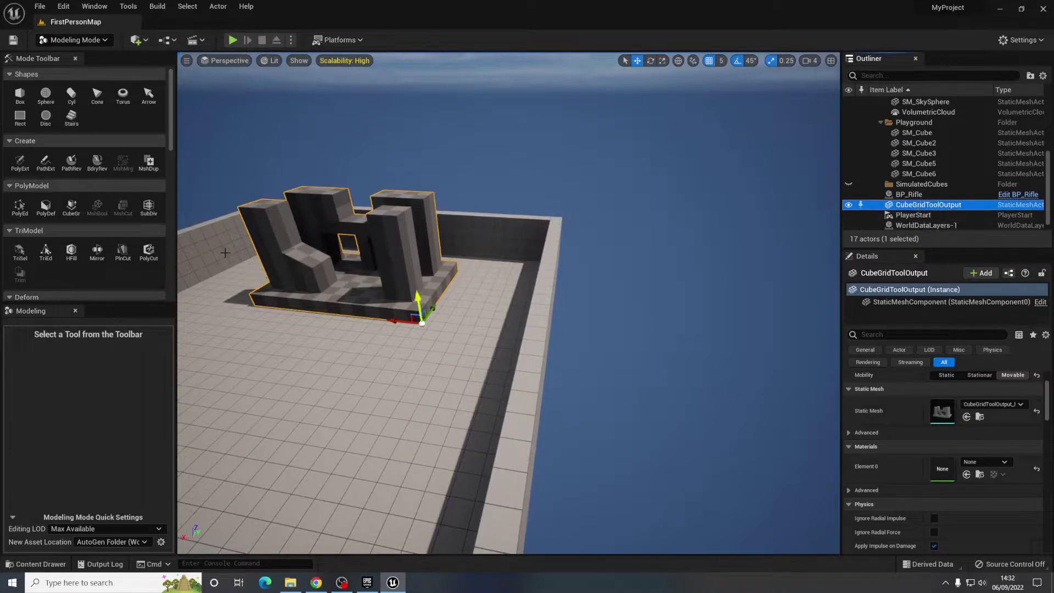
{"action": "left_click", "coordinate": [72, 208]}
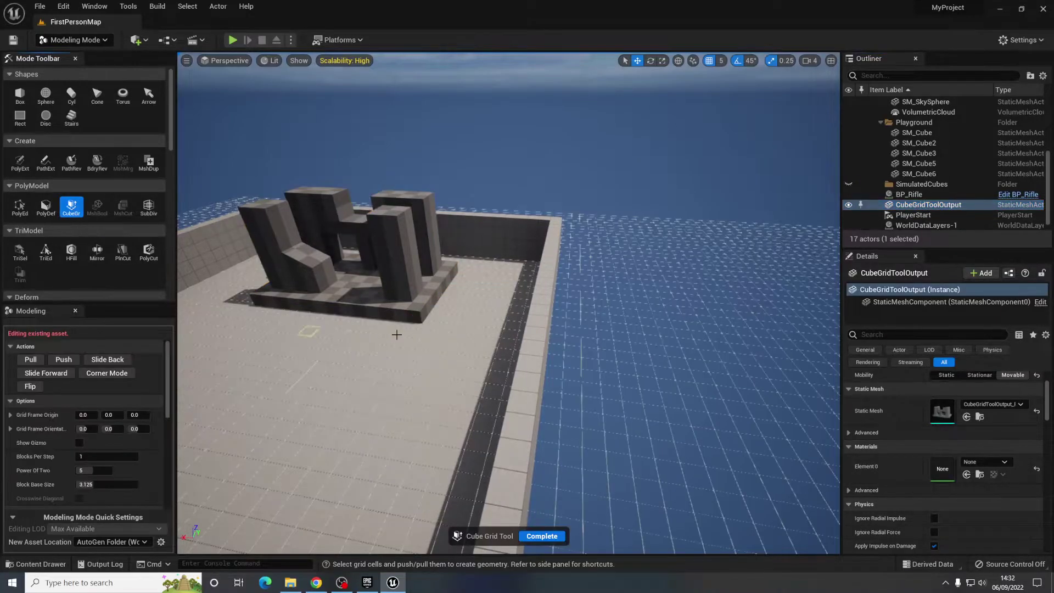
{"action": "right_click_drag", "start_coordinate": [397, 335], "coordinate": [346, 313]}
{"action": "key", "text": "w"}
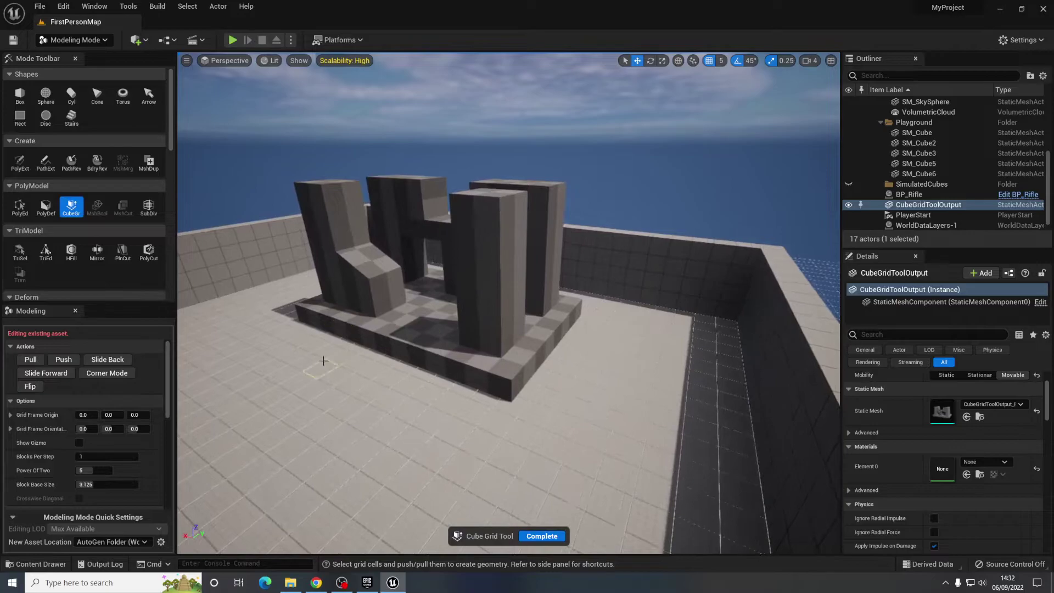
{"action": "left_click", "coordinate": [31, 360]}
{"action": "left_click", "coordinate": [529, 536]}
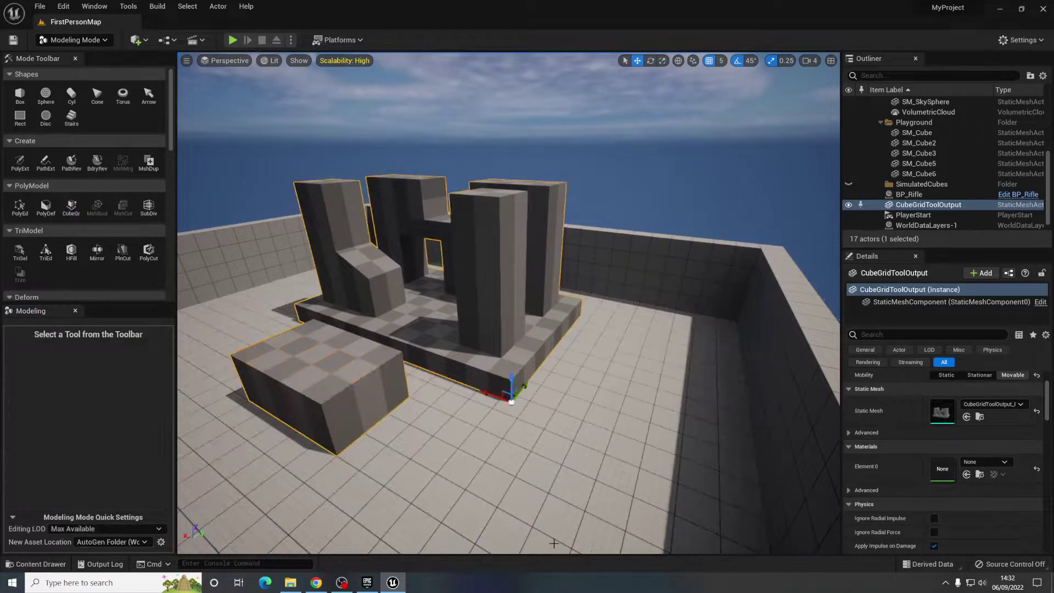
- Try moving the structure together with its new low block along the ground, and undo the move
{"action": "left_click_drag", "start_coordinate": [488, 398], "coordinate": [512, 412]}
{"action": "key", "text": "ctrl+z"}
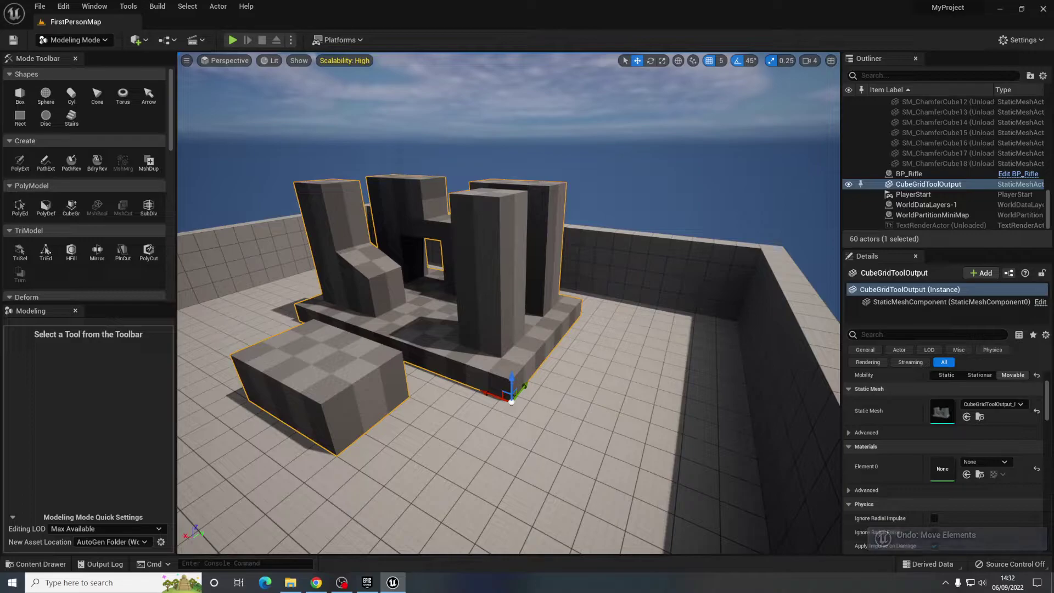
{"action": "mouse_move", "coordinate": [512, 412]}
{"action": "right_mouse_down"}
{"action": "mouse_move", "coordinate": [541, 426]}
{"action": "mouse_move", "coordinate": [529, 415]}
{"action": "right_mouse_up"}
{"action": "key", "text": "s"}
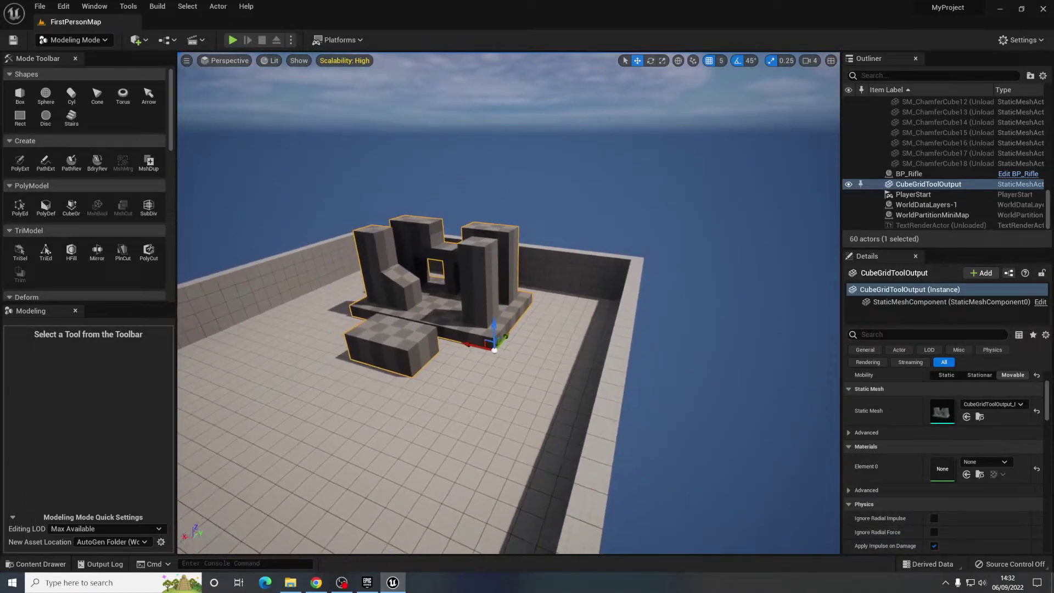
- Clear the mesh selection and use Cube Grid to pull a patch of cells outside the arena wall into a new flat slab
{"action": "left_click", "coordinate": [709, 280]}
{"action": "scroll", "coordinate": [913, 156], "scroll_direction": "up", "scroll_amount": 10}
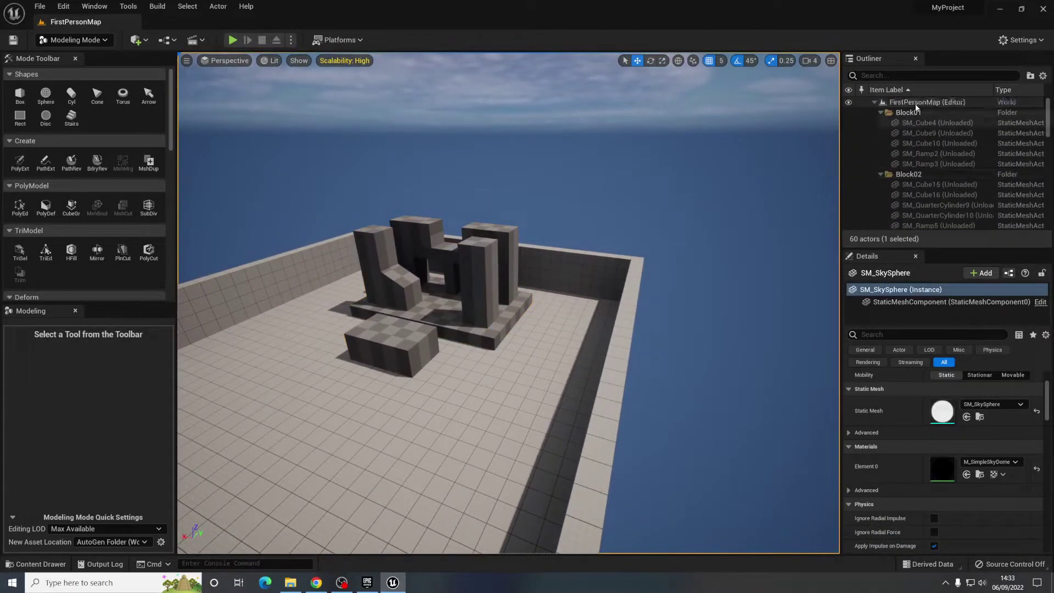
{"action": "left_click", "coordinate": [915, 104]}
{"action": "mouse_move", "coordinate": [646, 454]}
{"action": "right_mouse_down"}
{"action": "mouse_move", "coordinate": [693, 479]}
{"action": "mouse_move", "coordinate": [679, 446]}
{"action": "mouse_move", "coordinate": [646, 454]}
{"action": "right_mouse_up"}
{"action": "key", "text": "s"}
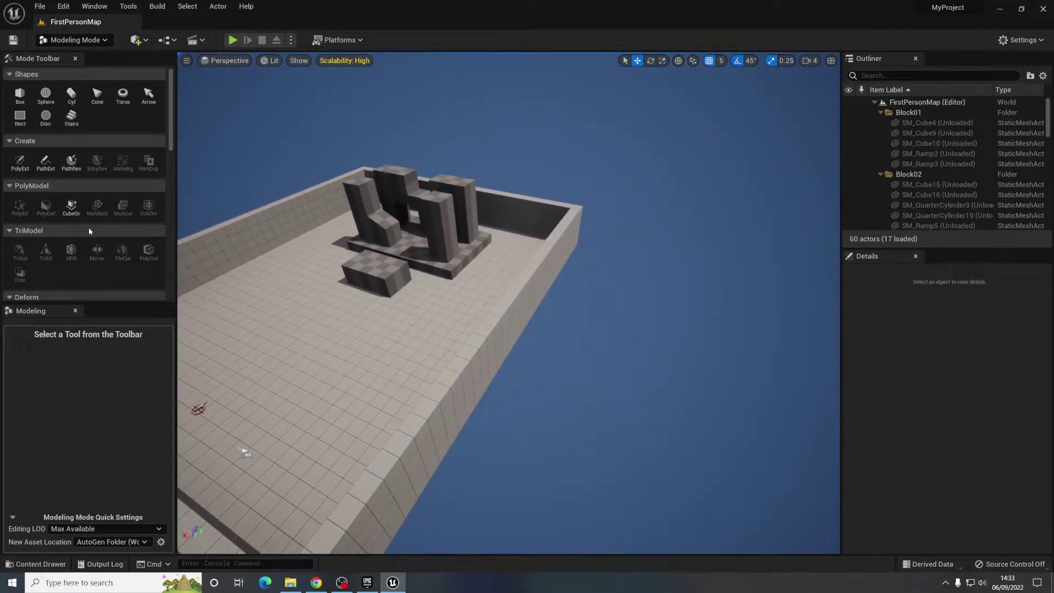
{"action": "left_click", "coordinate": [71, 206]}
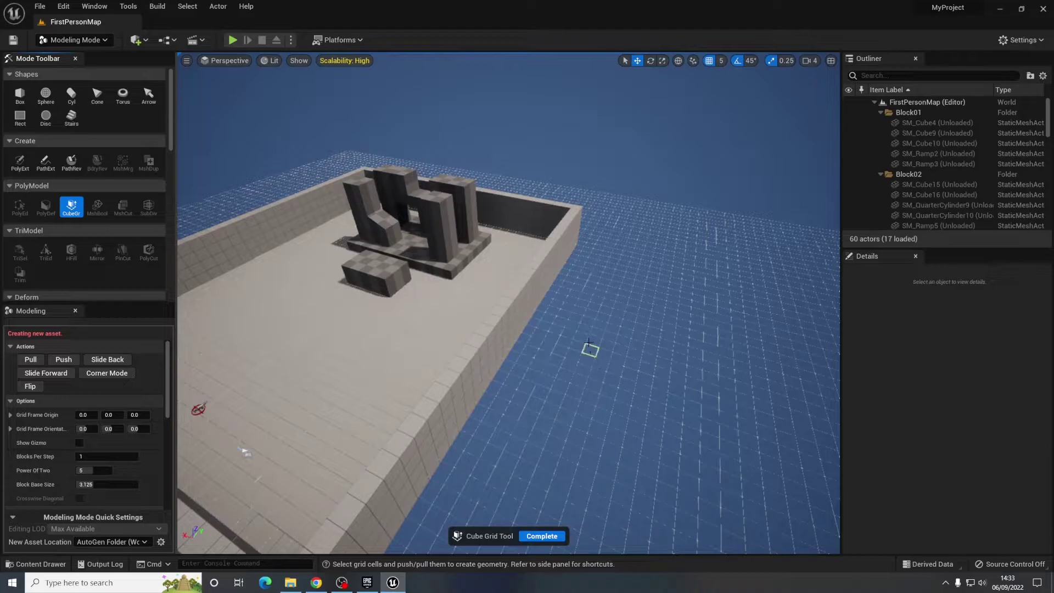
{"action": "left_click", "coordinate": [30, 359]}
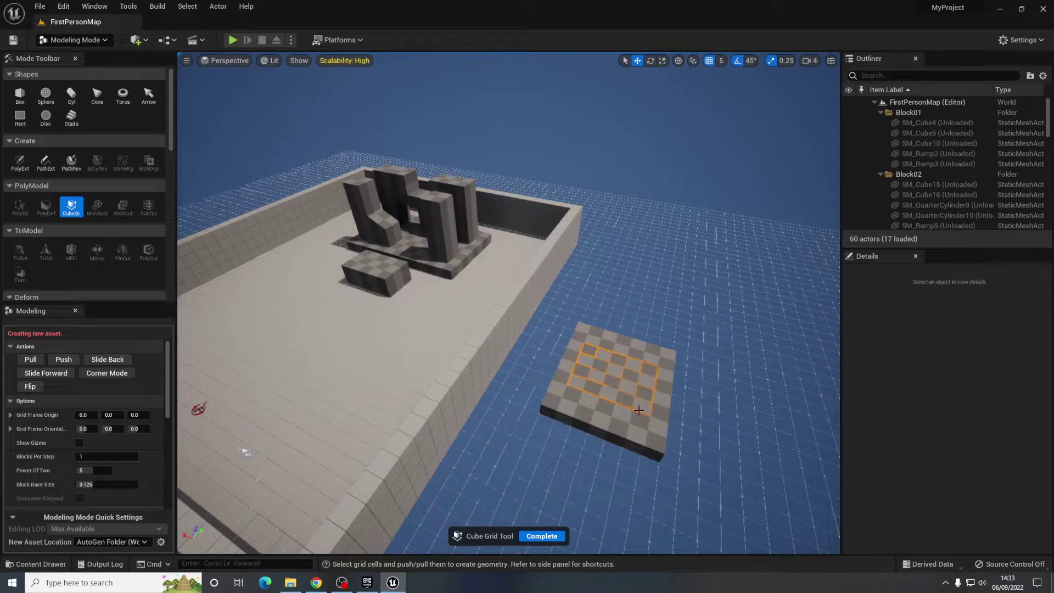
- Pull the slab's inner cells up five steps into a tall block, leaving a ledge around it, and complete the new mesh
{"action": "left_click", "coordinate": [41, 359]}
{"action": "left_click", "coordinate": [40, 359]}
{"action": "left_click", "coordinate": [41, 359]}
{"action": "left_click", "coordinate": [40, 359]}
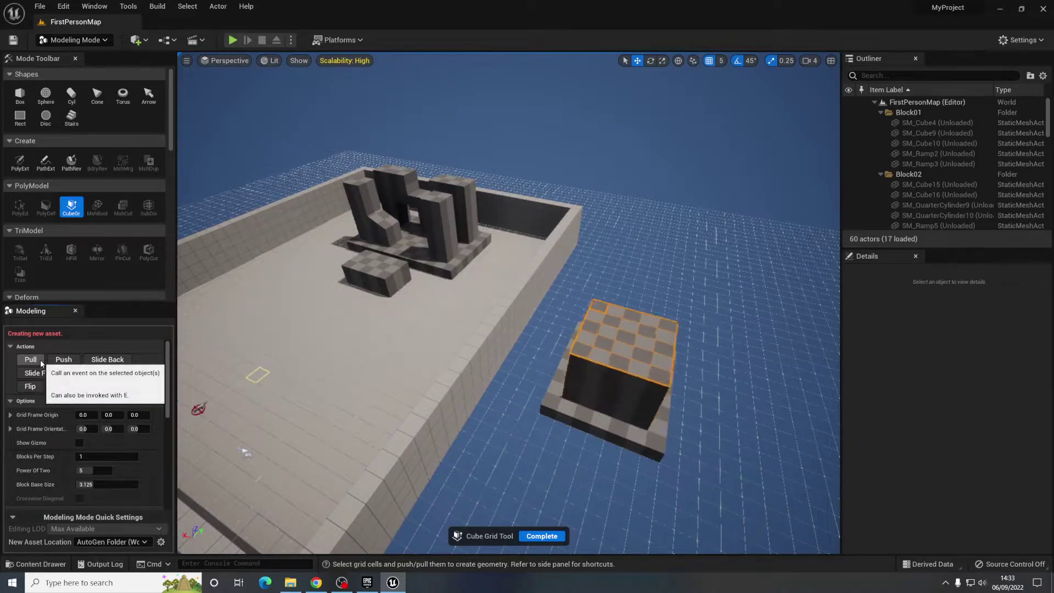
{"action": "left_click", "coordinate": [41, 360]}
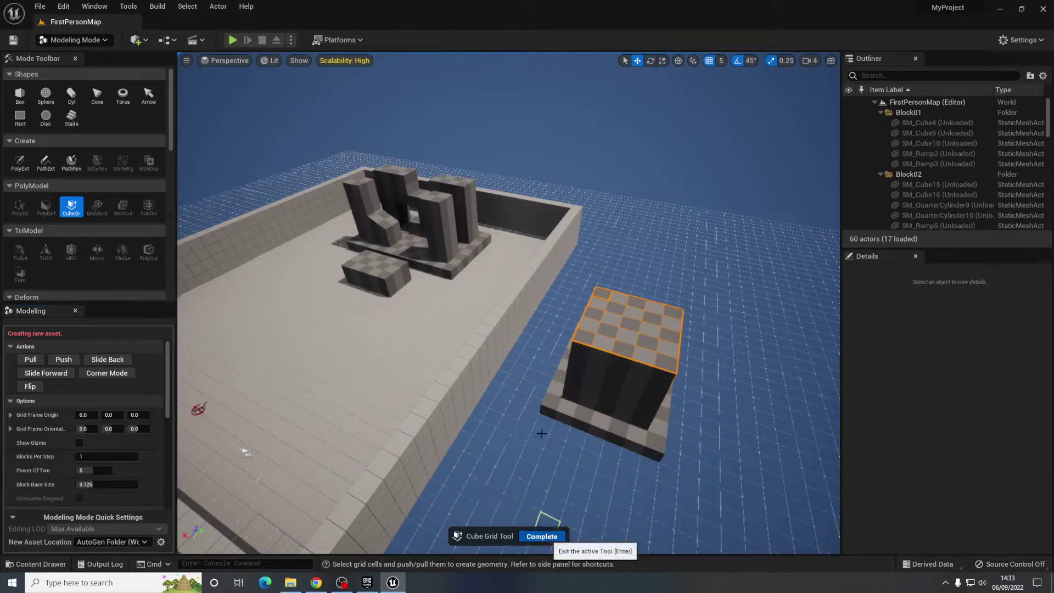
{"action": "key", "text": "Return"}
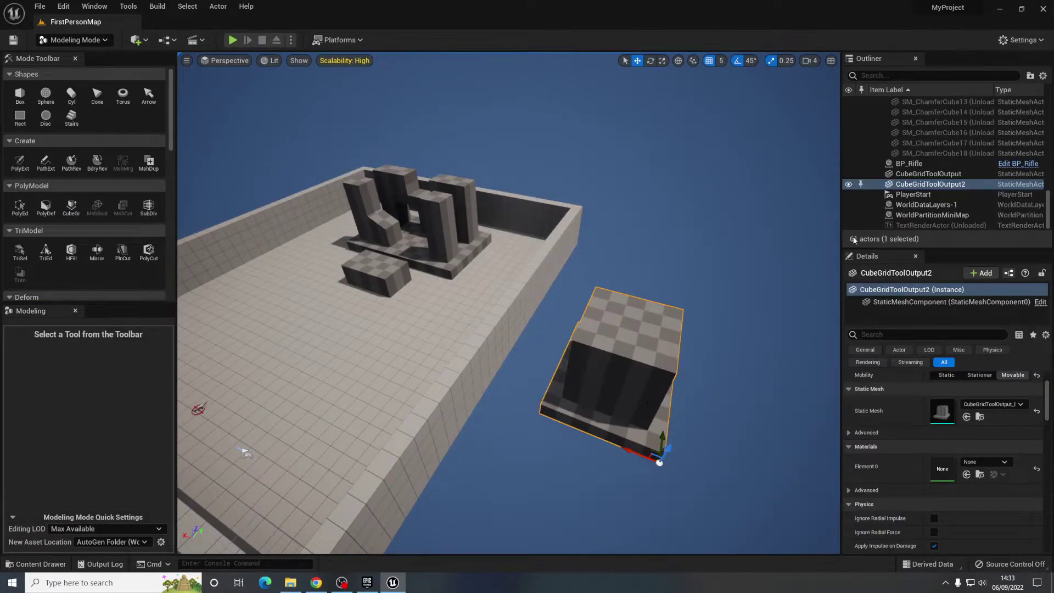
- Move the new tall block over the wall onto the arena floor beside the first structure
{"action": "left_click_drag", "start_coordinate": [636, 448], "coordinate": [452, 440]}
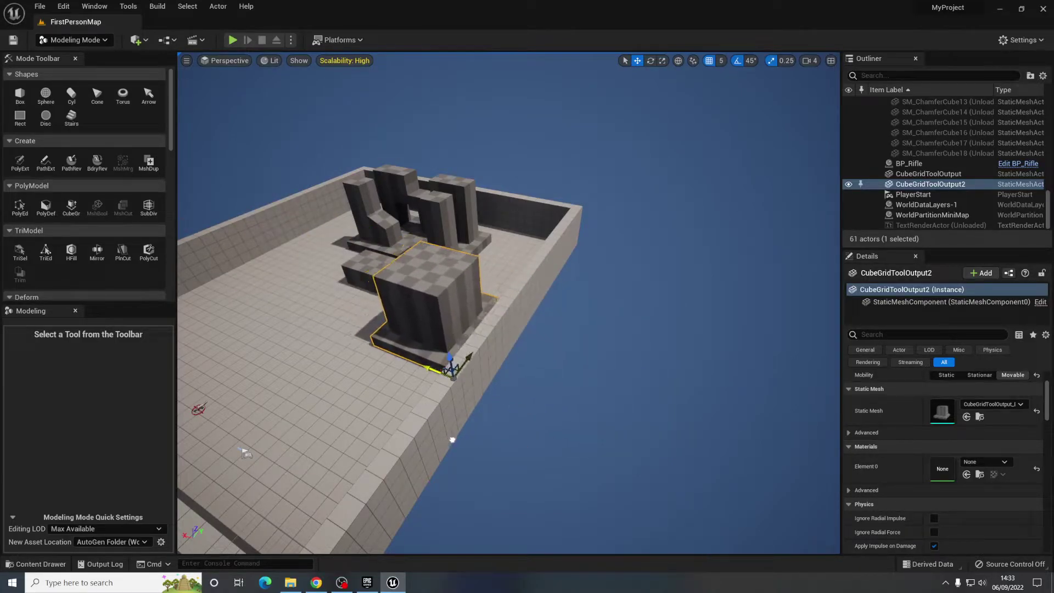
{"action": "left_click", "coordinate": [429, 285]}
{"action": "left_click", "coordinate": [410, 323]}
{"action": "right_click_drag", "start_coordinate": [410, 322], "coordinate": [626, 342]}
{"action": "key", "text": "a"}
{"action": "key", "text": "w"}
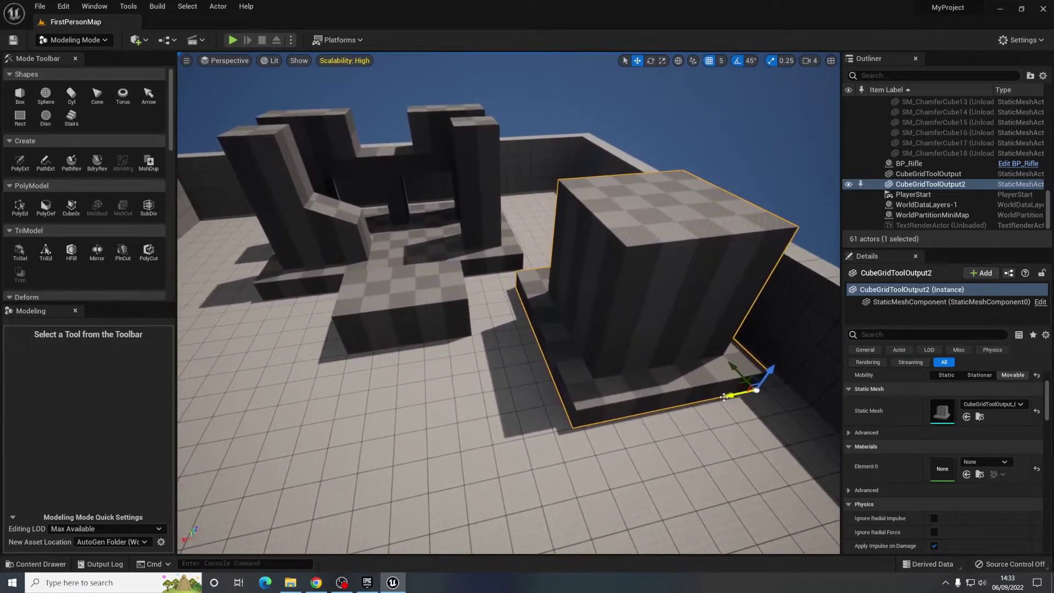
{"action": "left_click_drag", "start_coordinate": [724, 396], "coordinate": [710, 403]}
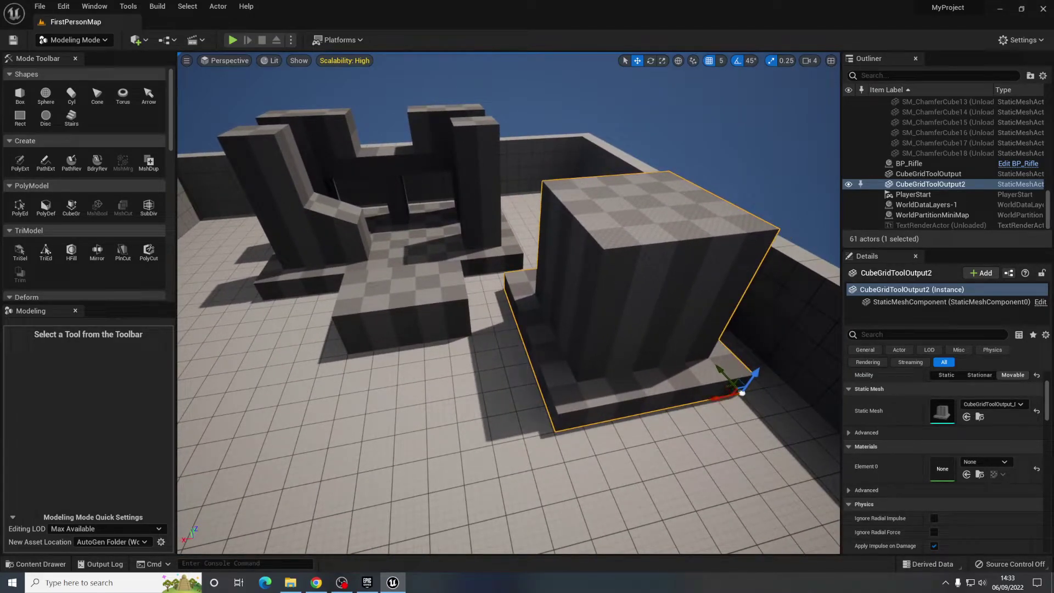
- Edit the tall block with Cube Grid, pushing a patch three cells wide and three high at its base right through to cut a passage
{"action": "right_click_drag", "start_coordinate": [539, 284], "coordinate": [600, 292]}
{"action": "key", "text": "w"}
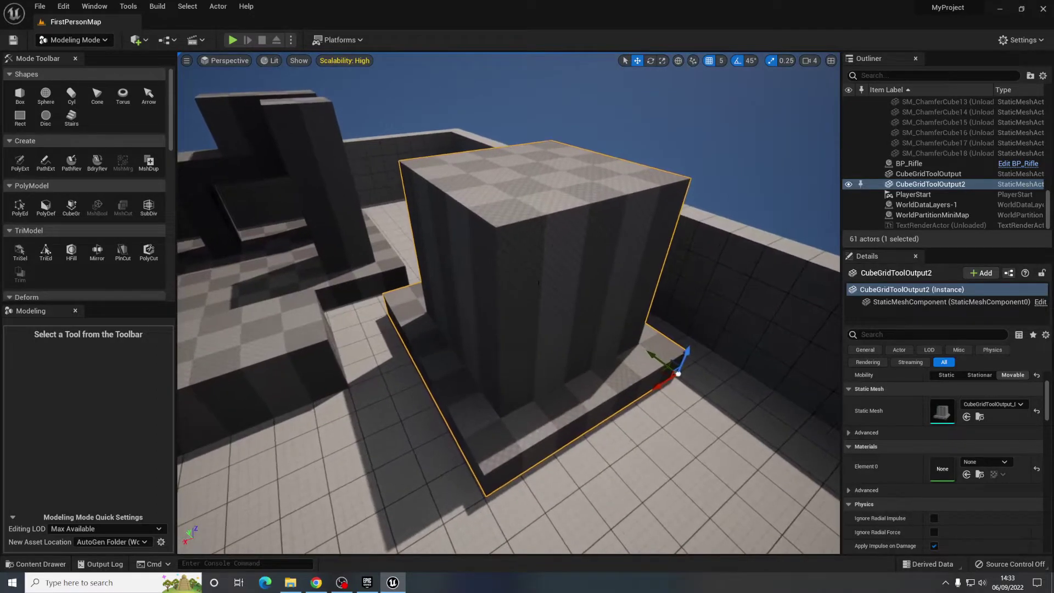
{"action": "left_click", "coordinate": [71, 207]}
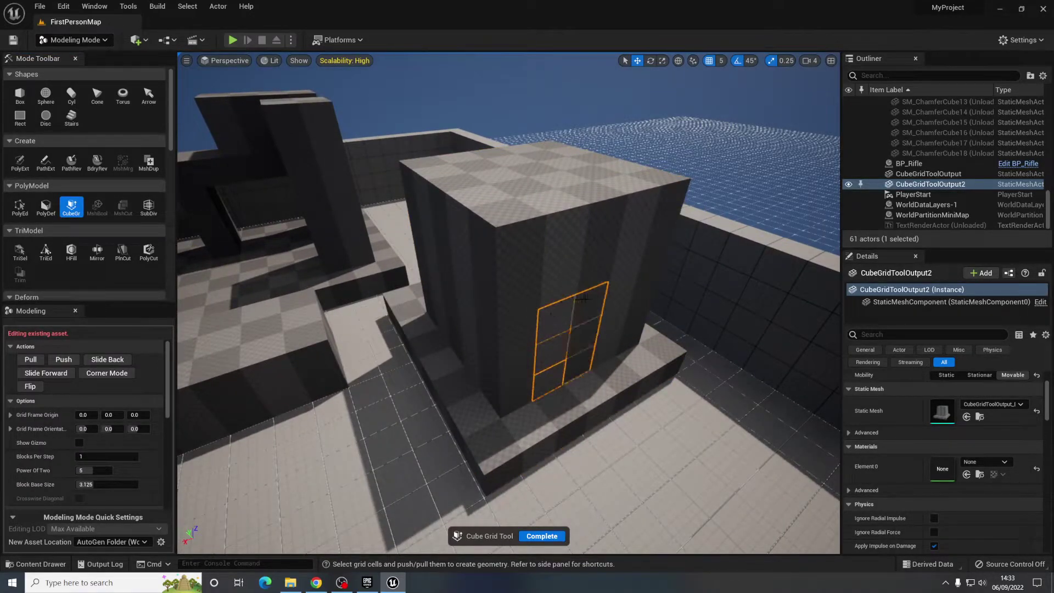
{"action": "left_click", "coordinate": [70, 361]}
{"action": "key", "text": "w"}
{"action": "right_click_drag", "start_coordinate": [414, 324], "coordinate": [642, 291]}
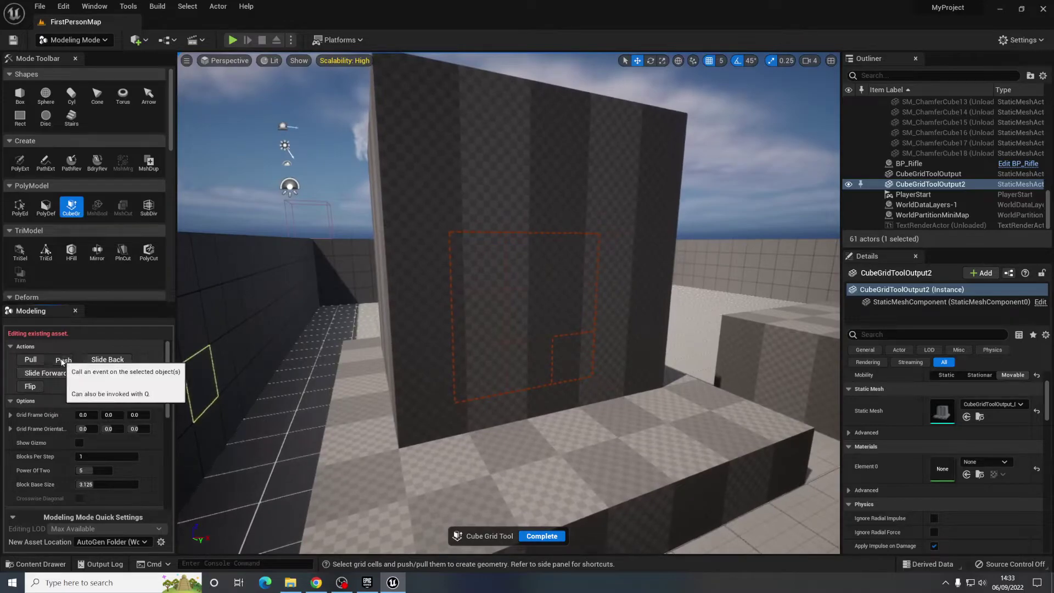
{"action": "left_click", "coordinate": [64, 360]}
{"action": "right_click_drag", "start_coordinate": [483, 360], "coordinate": [319, 307]}
{"action": "key", "text": "s"}
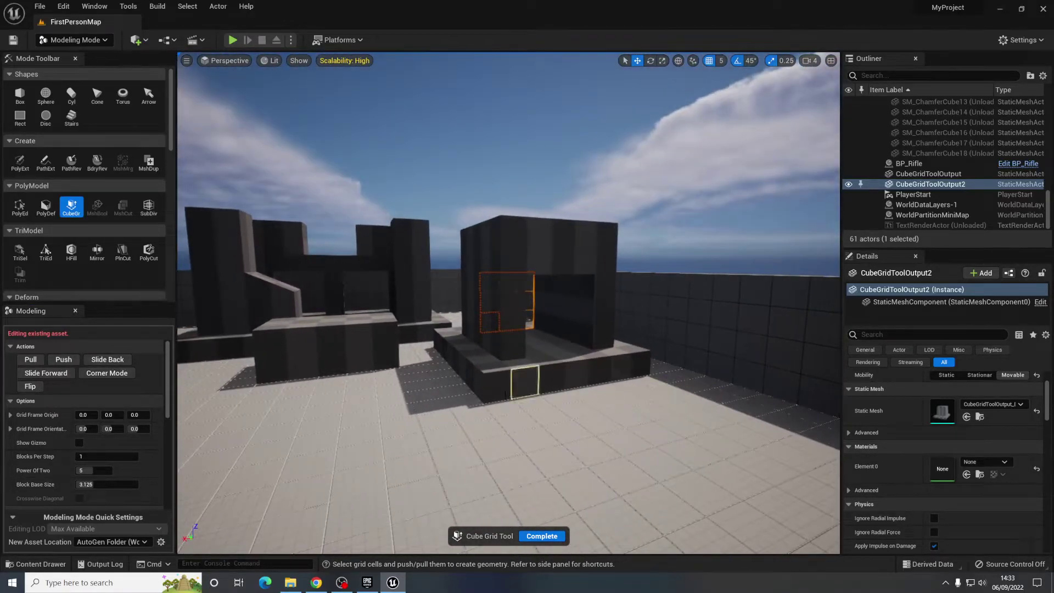
- Pull the ground cells before the passage up level with the slab, push their outer corners down into a ramp, and complete the mesh
{"action": "right_click_drag", "start_coordinate": [542, 397], "coordinate": [513, 359]}
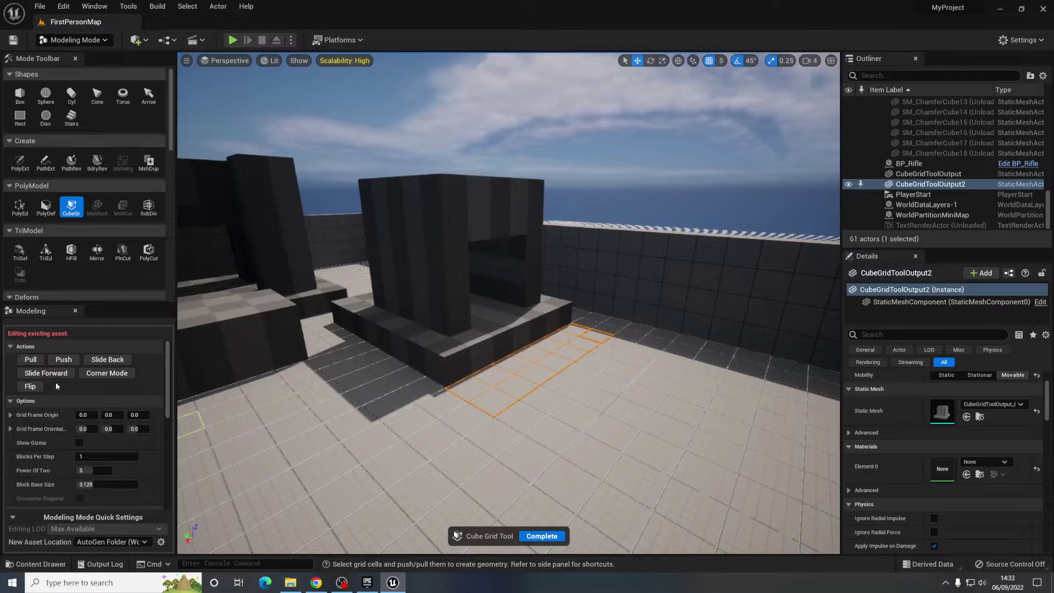
{"action": "left_click", "coordinate": [31, 359]}
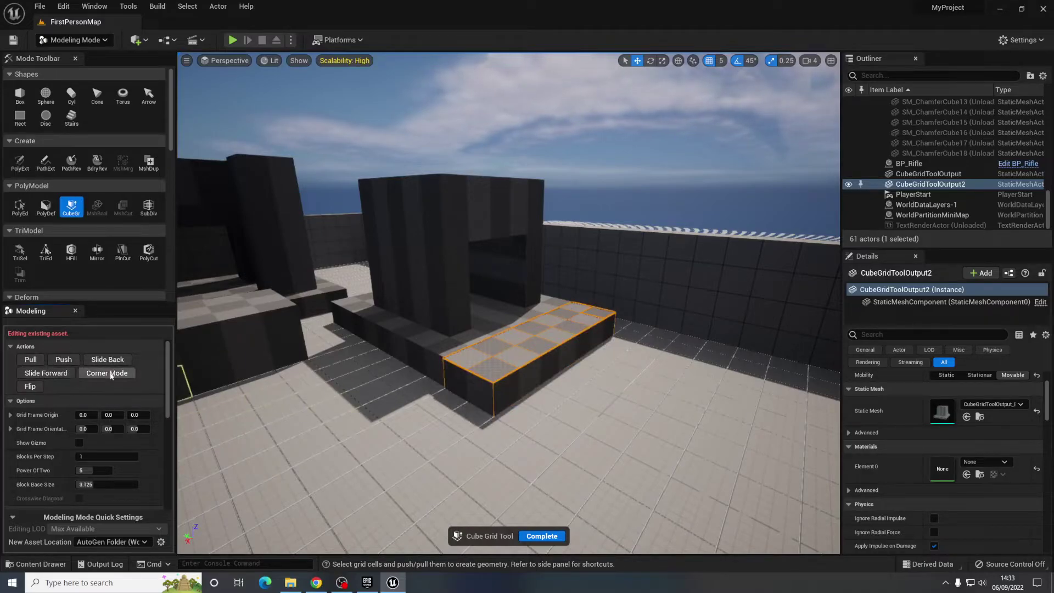
{"action": "left_click", "coordinate": [110, 373]}
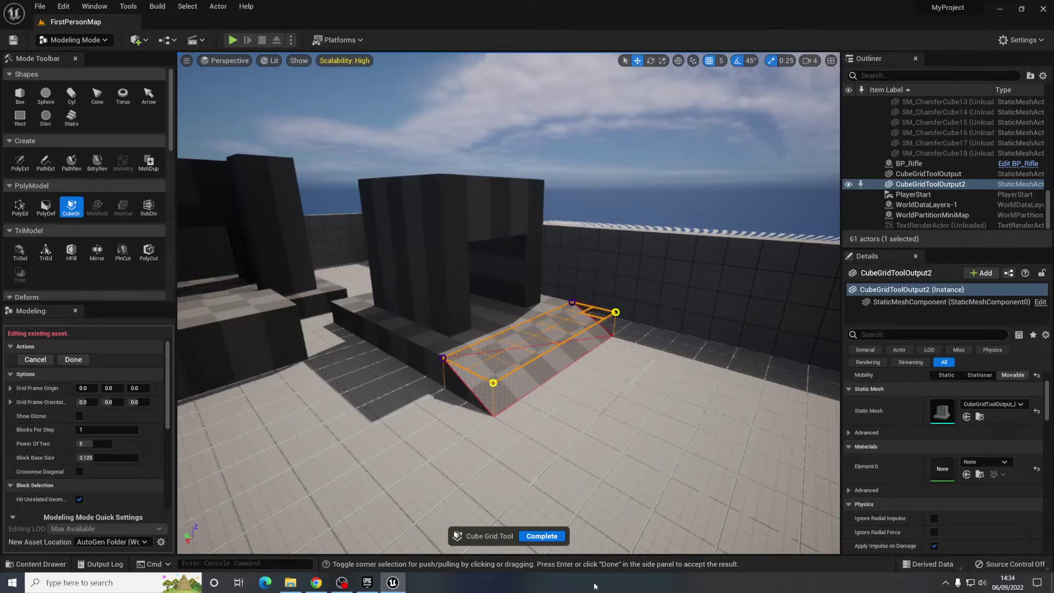
{"action": "left_click", "coordinate": [542, 537]}
- Play-test the level, running up the ramp through the tall block's passage and around the first structure, and end the session
{"action": "key", "text": "f"}
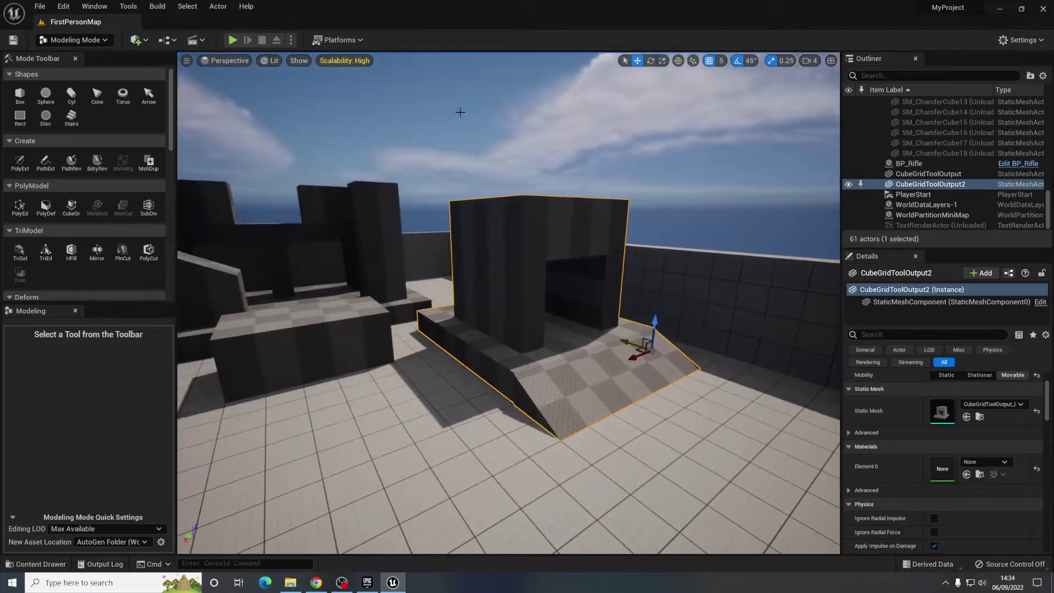
{"action": "left_click", "coordinate": [233, 39]}
{"action": "key", "text": "w"}
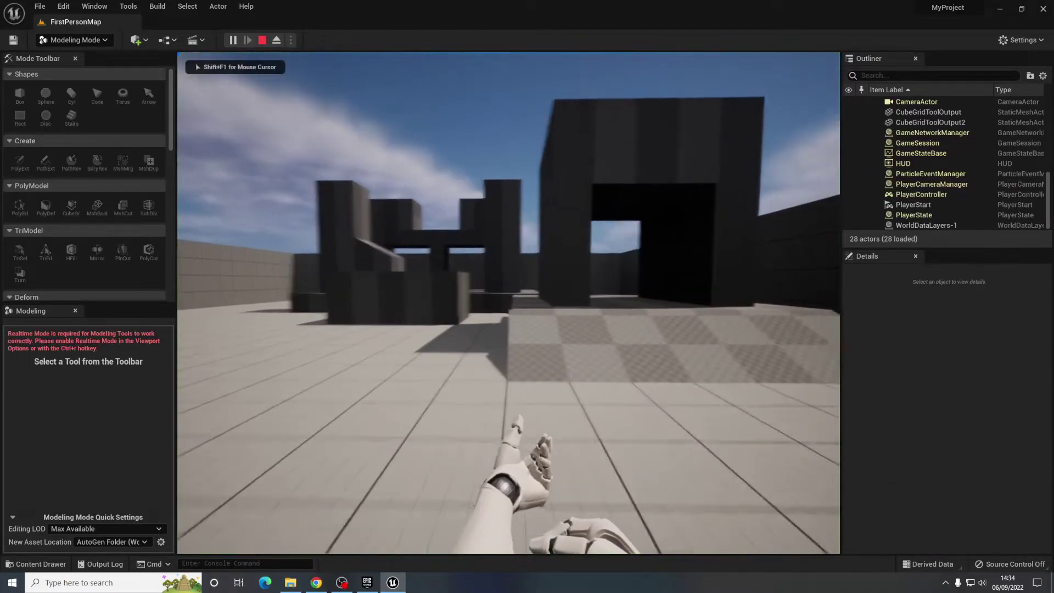
{"action": "key", "text": "w"}
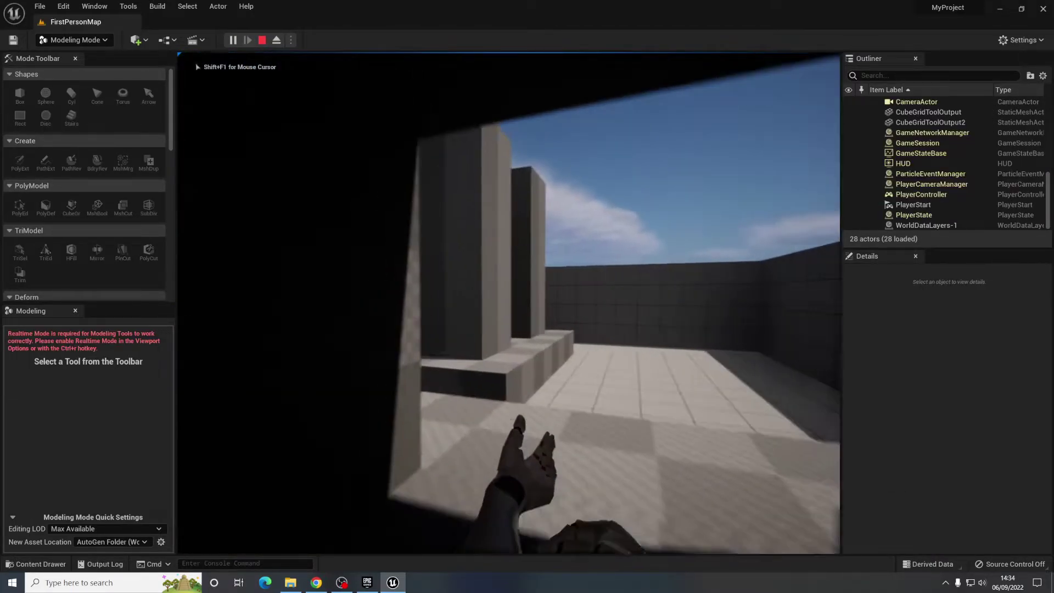
{"action": "key", "text": "w"}
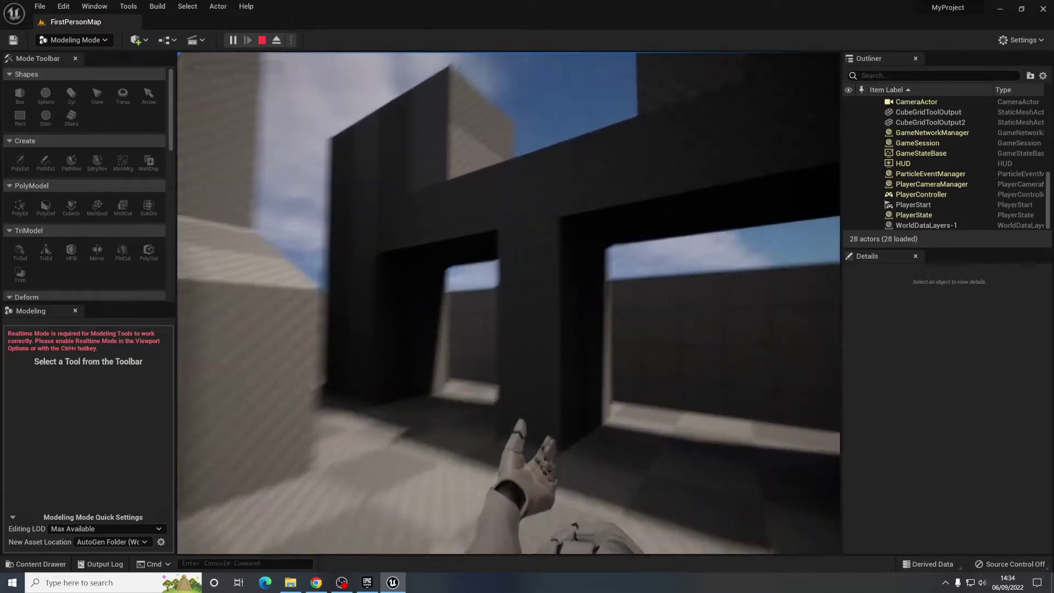
{"action": "key", "text": "w"}
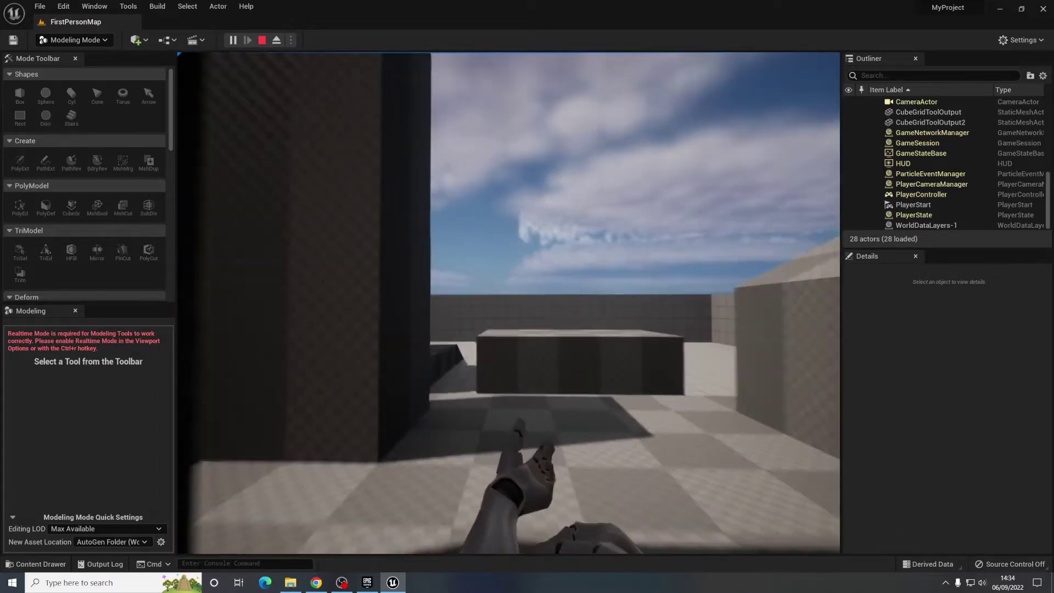
{"action": "key", "text": "w"}
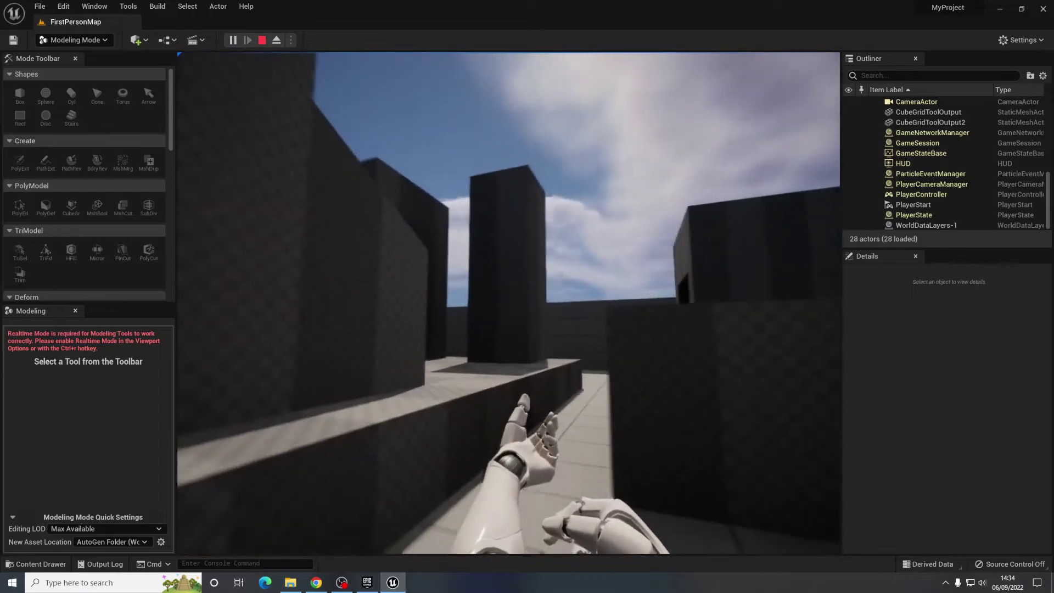
{"action": "key", "text": "Escape"}
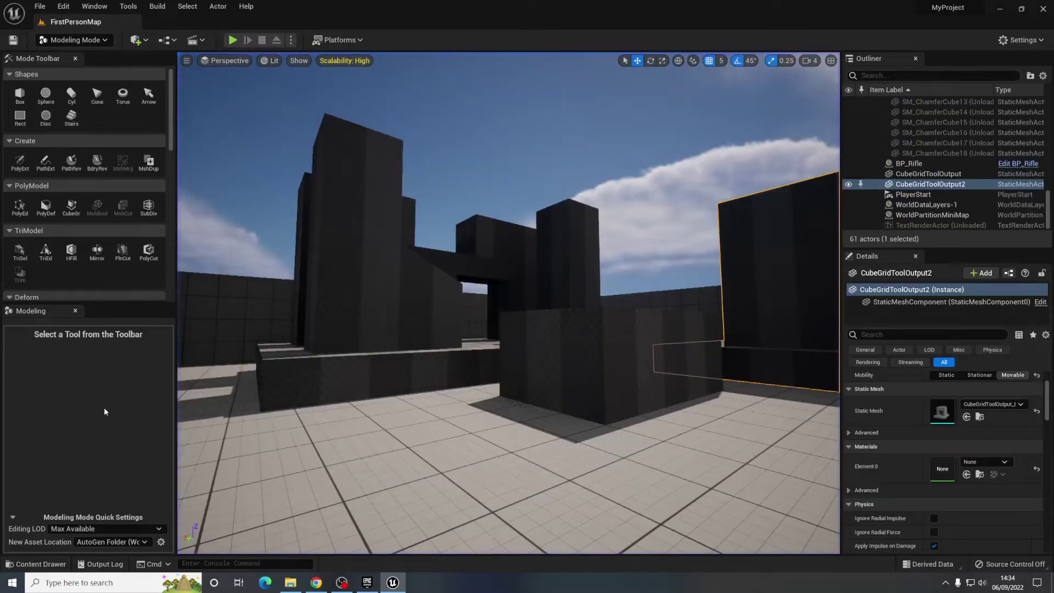
- Apply the M_PrototypeGrid material from the LevelPrototyping Materials folder to the first structure and to the tall block
{"action": "left_click", "coordinate": [36, 564]}
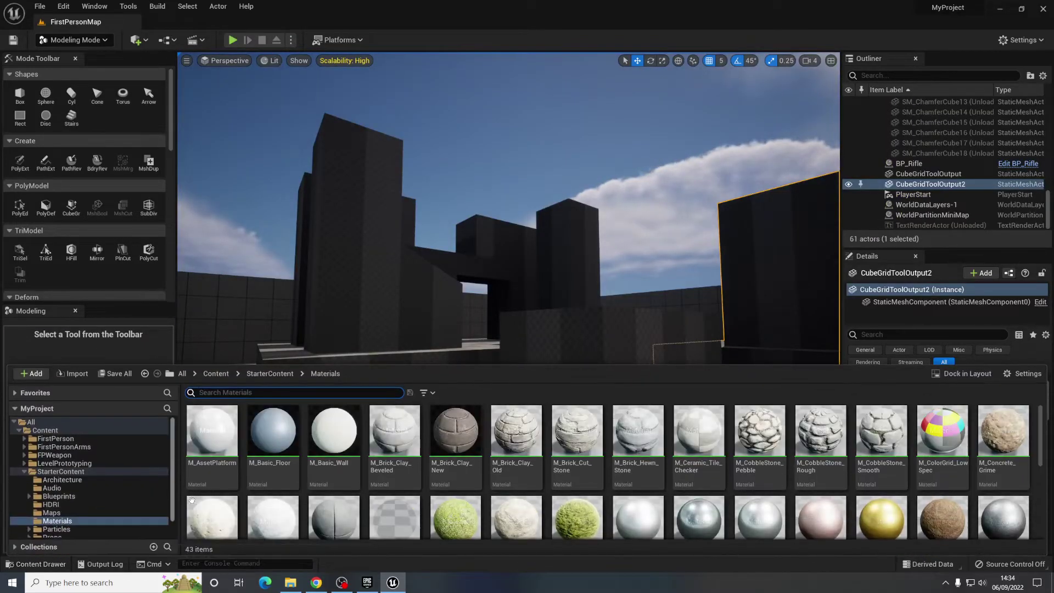
{"action": "left_click", "coordinate": [60, 463]}
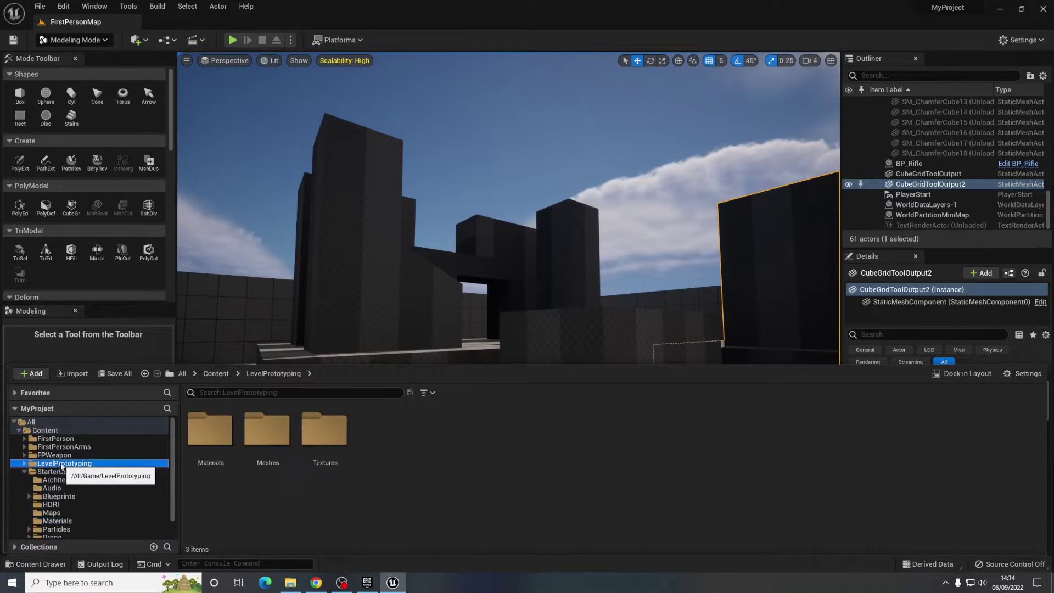
{"action": "double_click", "coordinate": [212, 437]}
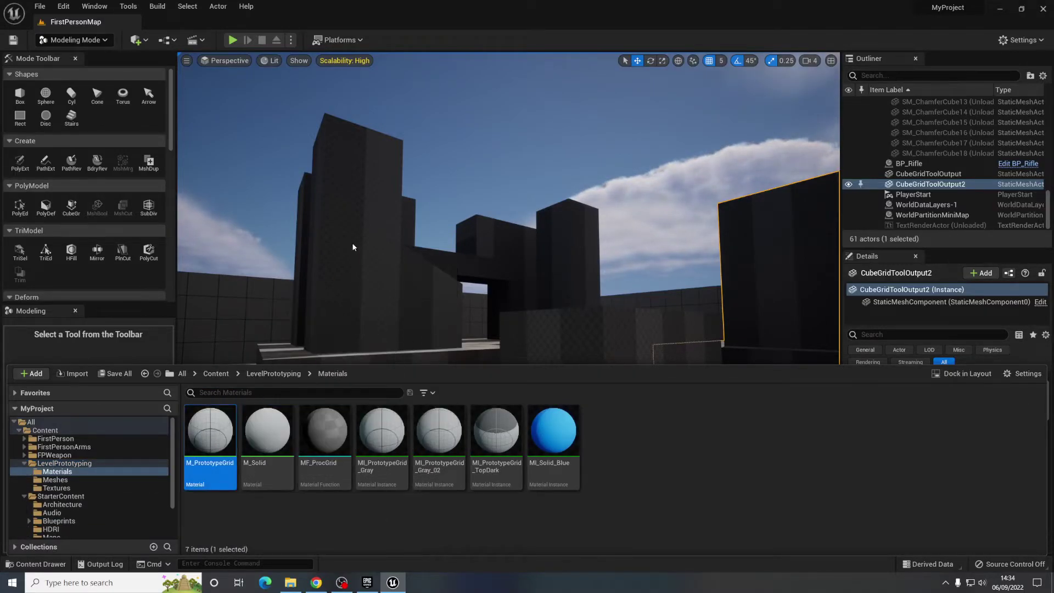
{"action": "mouse_move", "coordinate": [370, 252]}
{"action": "right_mouse_down"}
{"action": "mouse_move", "coordinate": [376, 261]}
{"action": "mouse_move", "coordinate": [370, 252]}
{"action": "right_mouse_up"}
{"action": "left_click", "coordinate": [41, 564]}
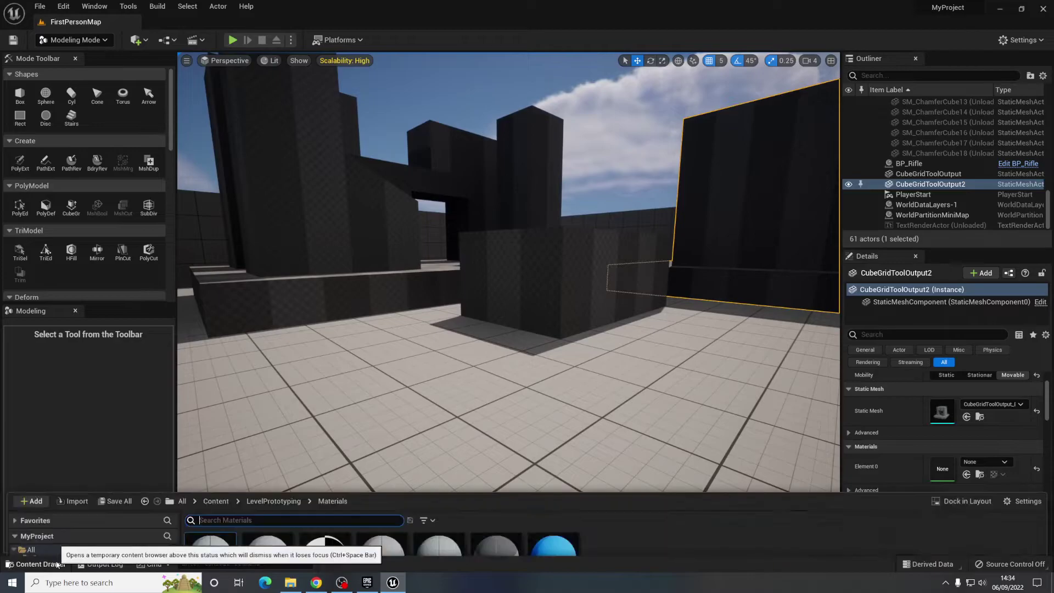
{"action": "left_click_drag", "start_coordinate": [279, 294], "coordinate": [279, 307]}
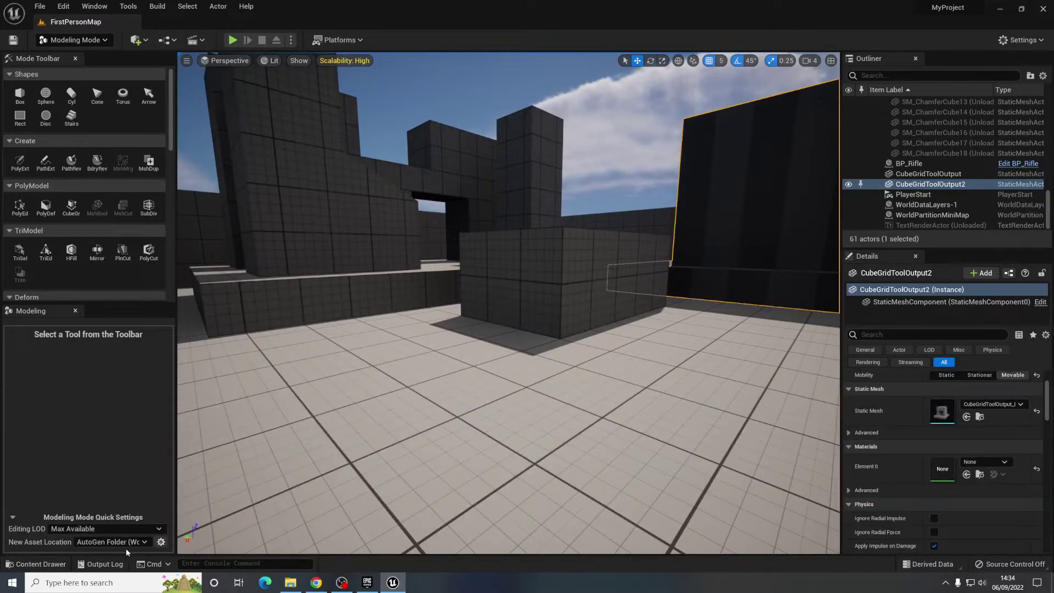
{"action": "left_click", "coordinate": [38, 564]}
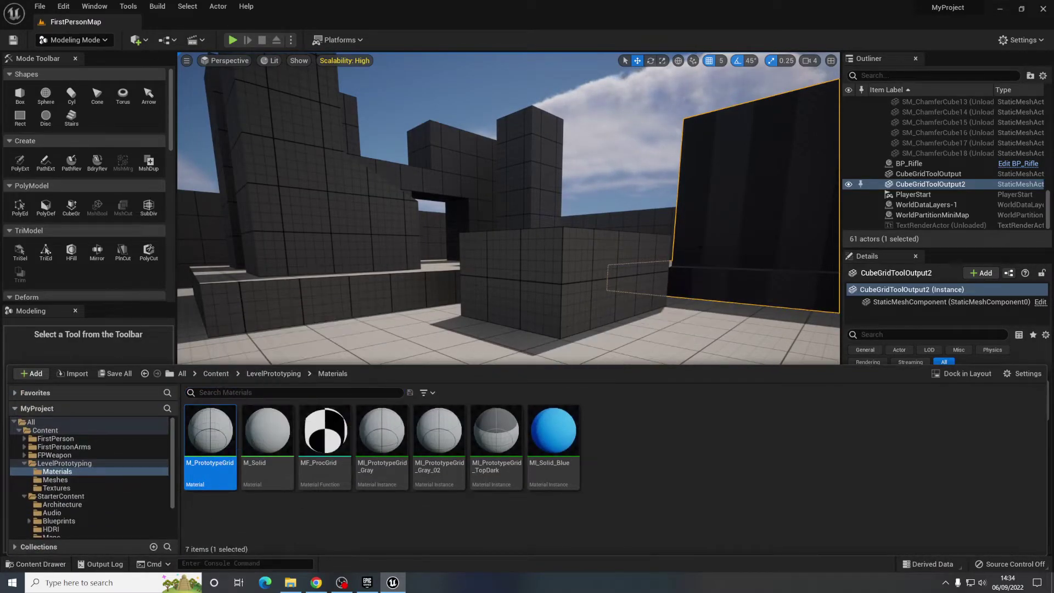
{"action": "left_click_drag", "start_coordinate": [210, 431], "coordinate": [753, 192]}
- Play-test the textured level, picking up the rifle and moving around both structures and the ramp, and end the session
{"action": "left_click", "coordinate": [234, 40]}
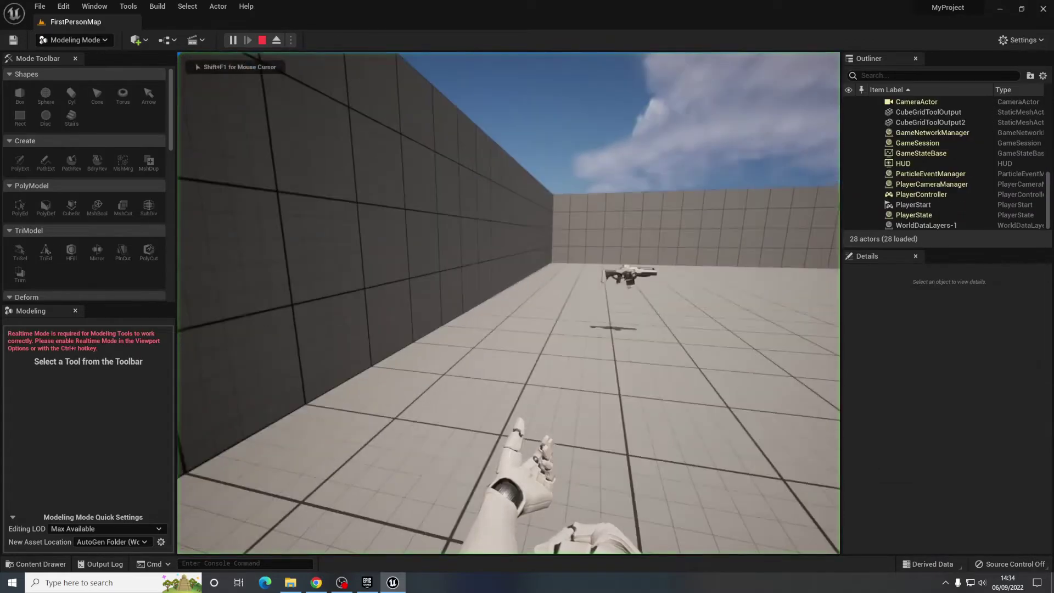
{"action": "key", "text": "w"}
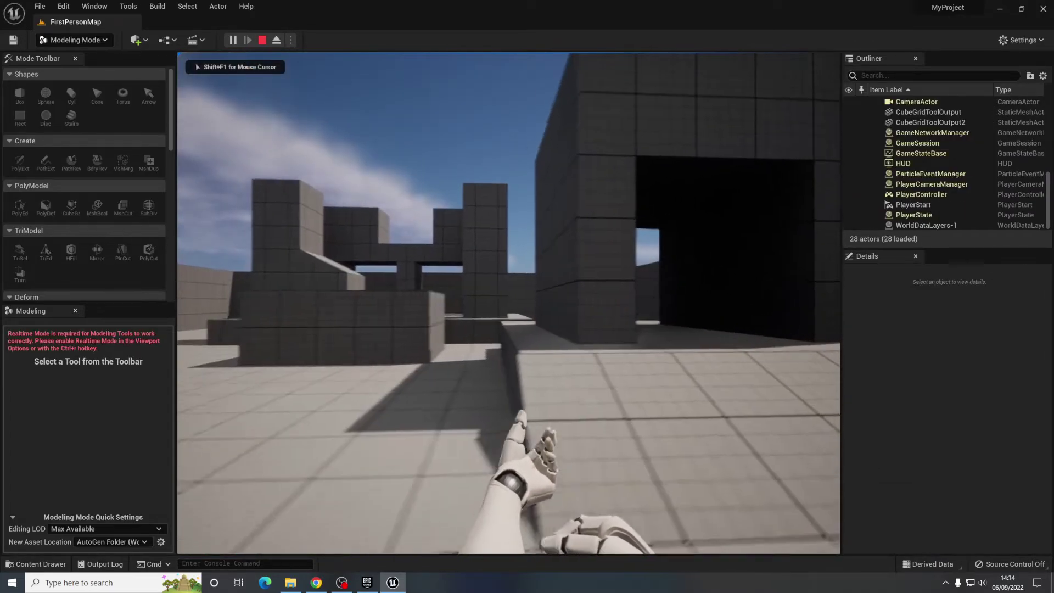
{"action": "key", "text": "w"}
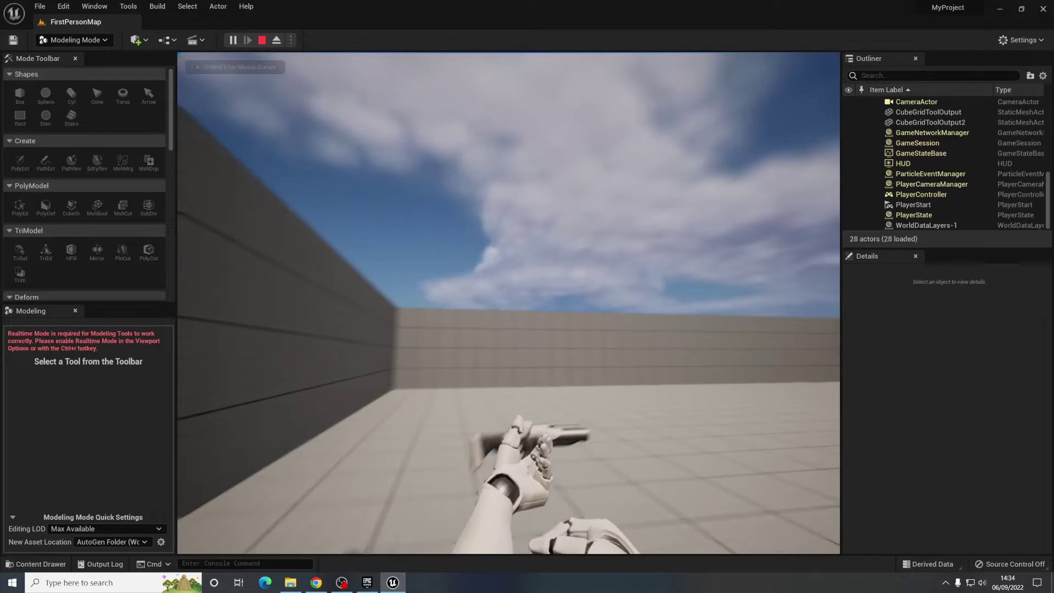
{"action": "key", "text": "w"}
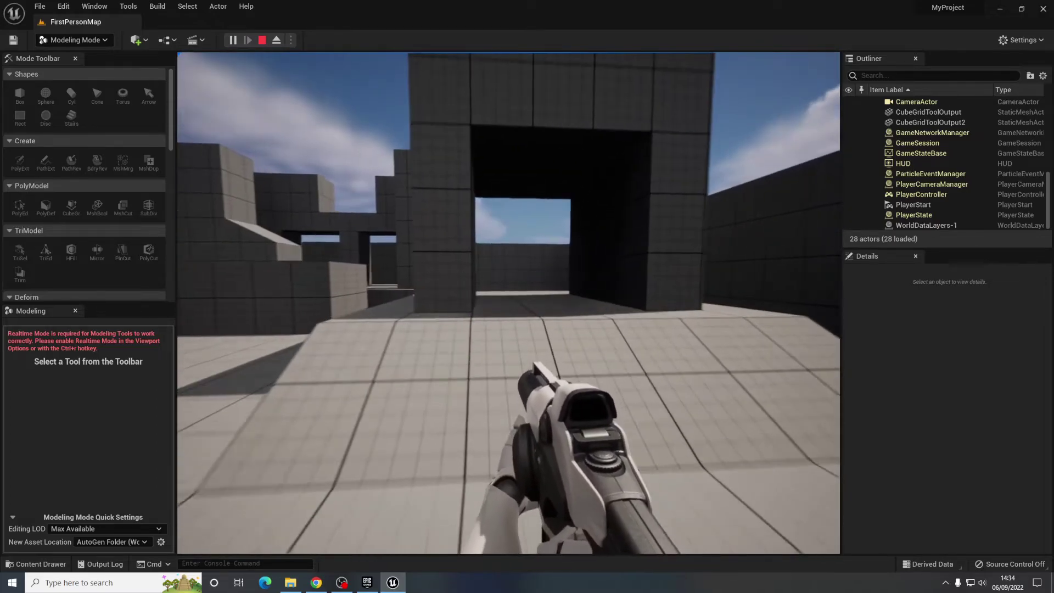
{"action": "key", "text": "w"}
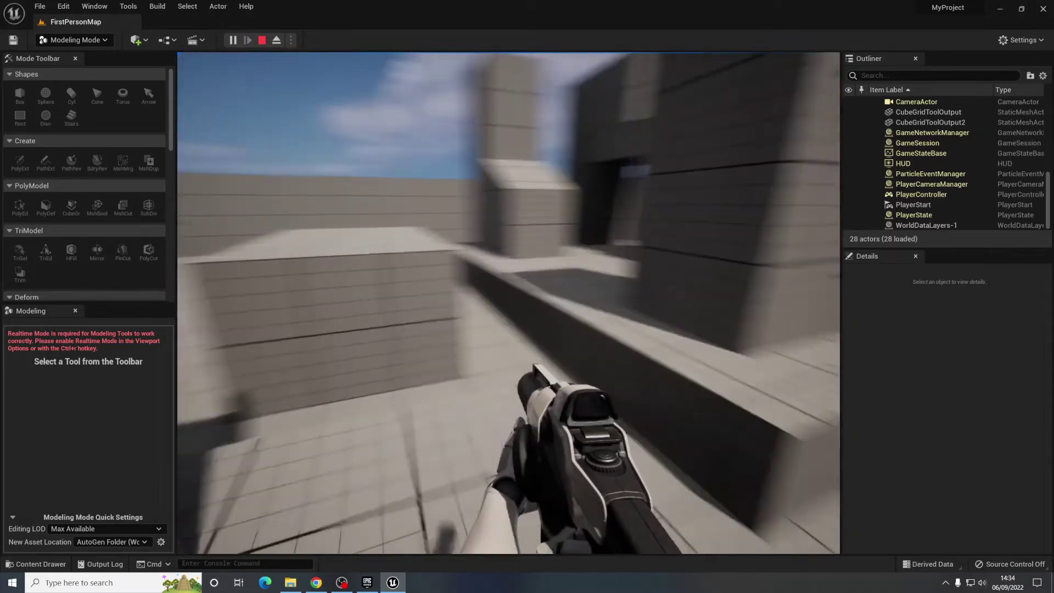
{"action": "key", "text": "w"}
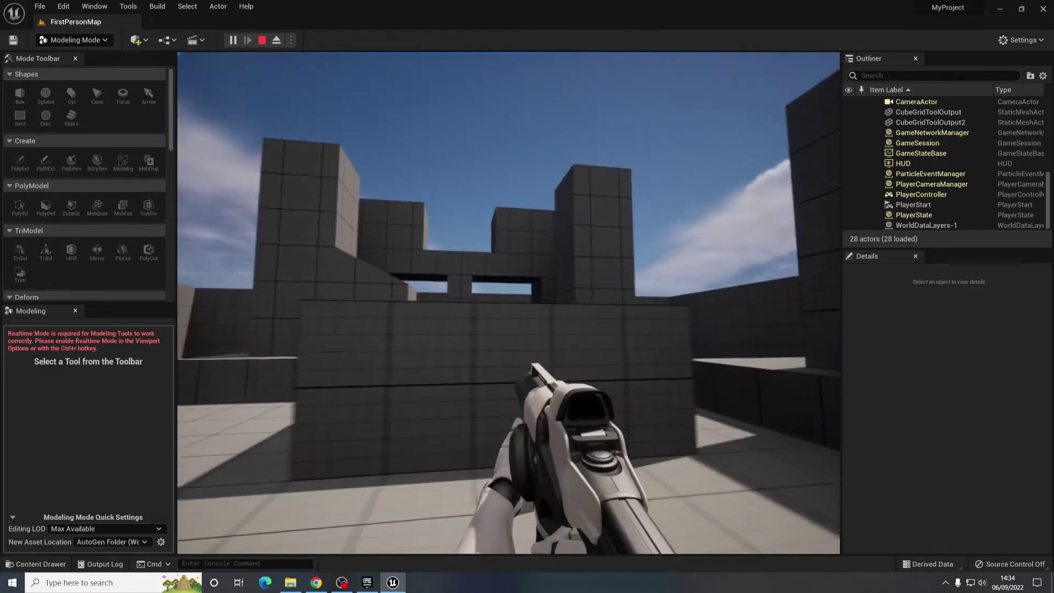
{"action": "key", "text": "s"}
{"action": "key", "text": "d"}
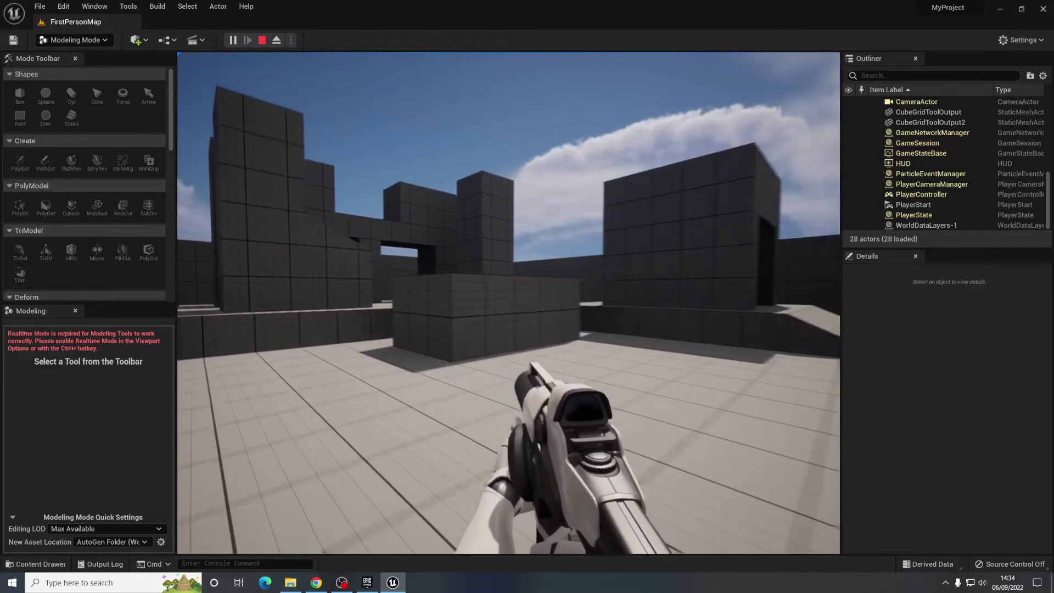
{"action": "key", "text": "w"}
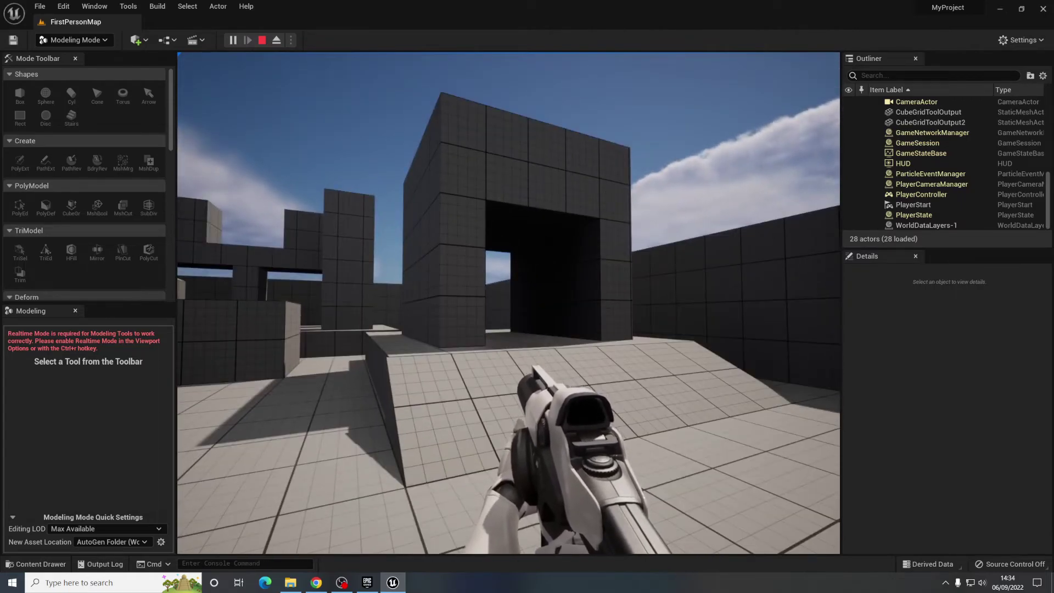
{"action": "key", "text": "a"}
{"action": "key", "text": "s"}
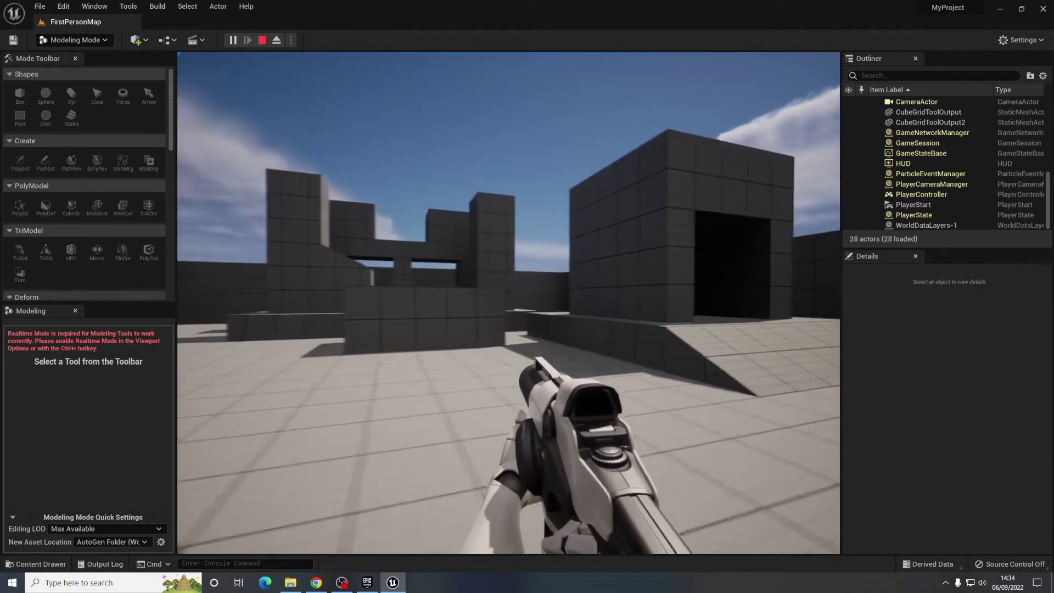
{"action": "key", "text": "Escape"}
- Reopen the tall block's mesh for editing with the Cube Grid tool
{"action": "key", "text": "a"}
{"action": "right_click_drag", "start_coordinate": [523, 369], "coordinate": [552, 362]}
{"action": "left_click", "coordinate": [72, 208]}
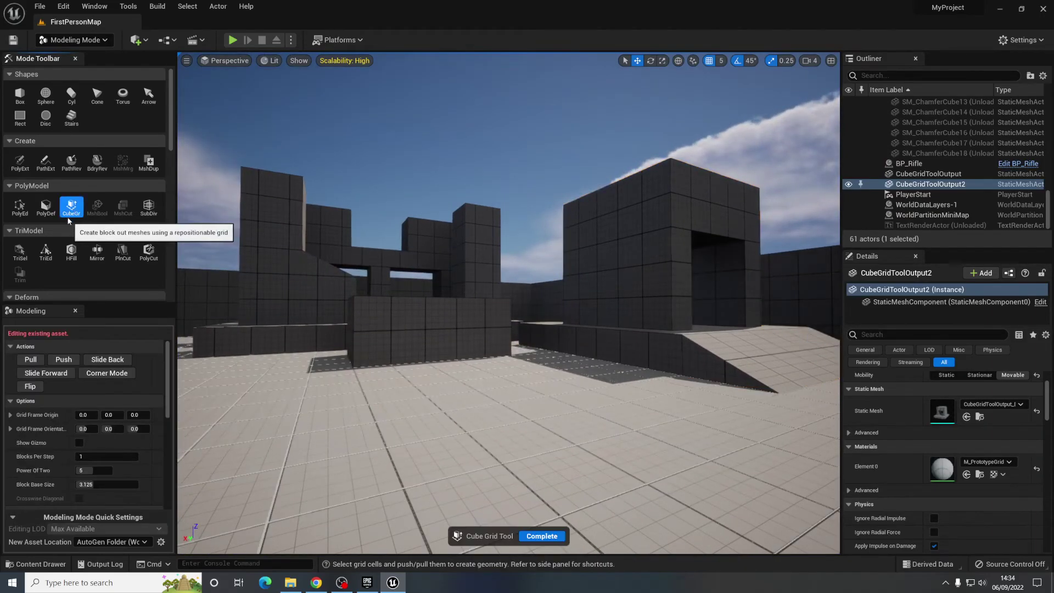